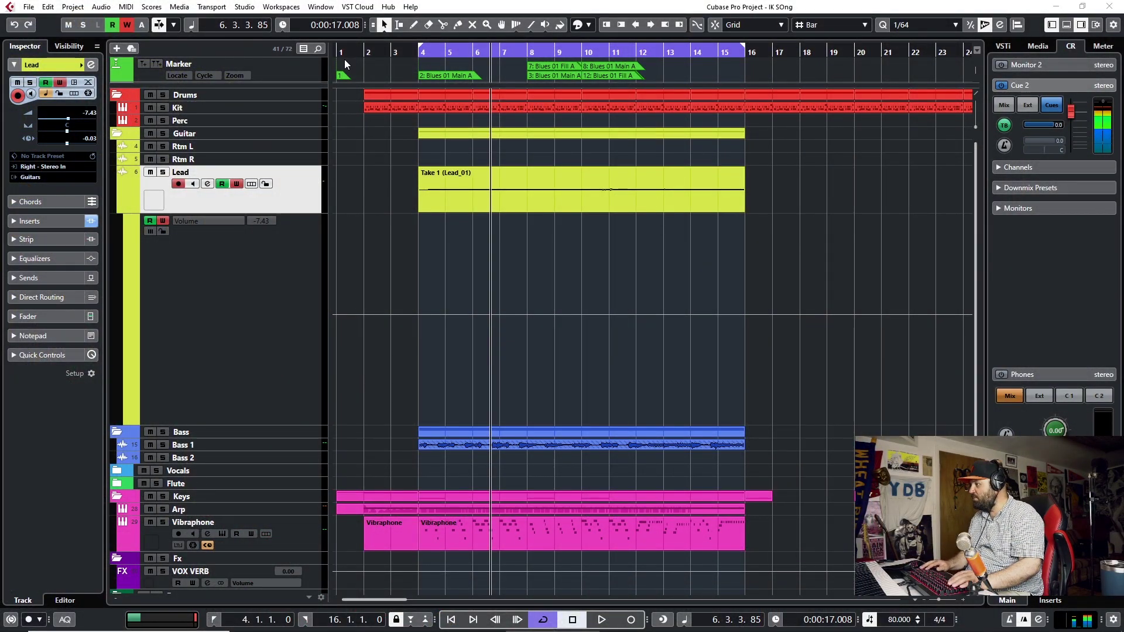
Return to bar 4 and open the Lead track's AmpliTube 4 Stomp A pedal board
click(607, 327)
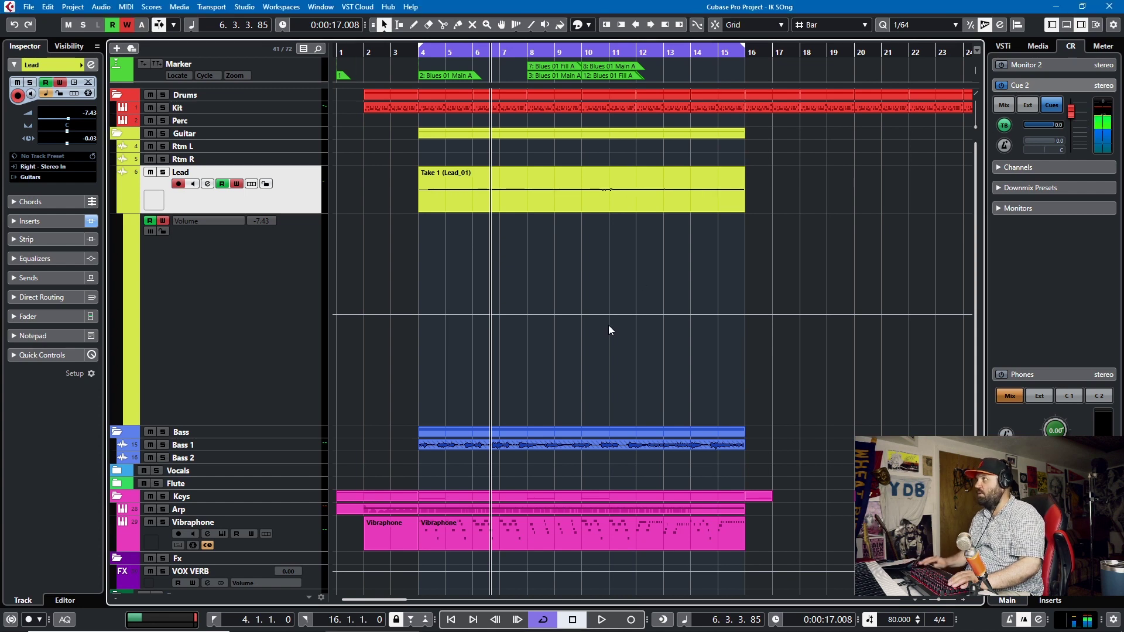
key(KP_1)
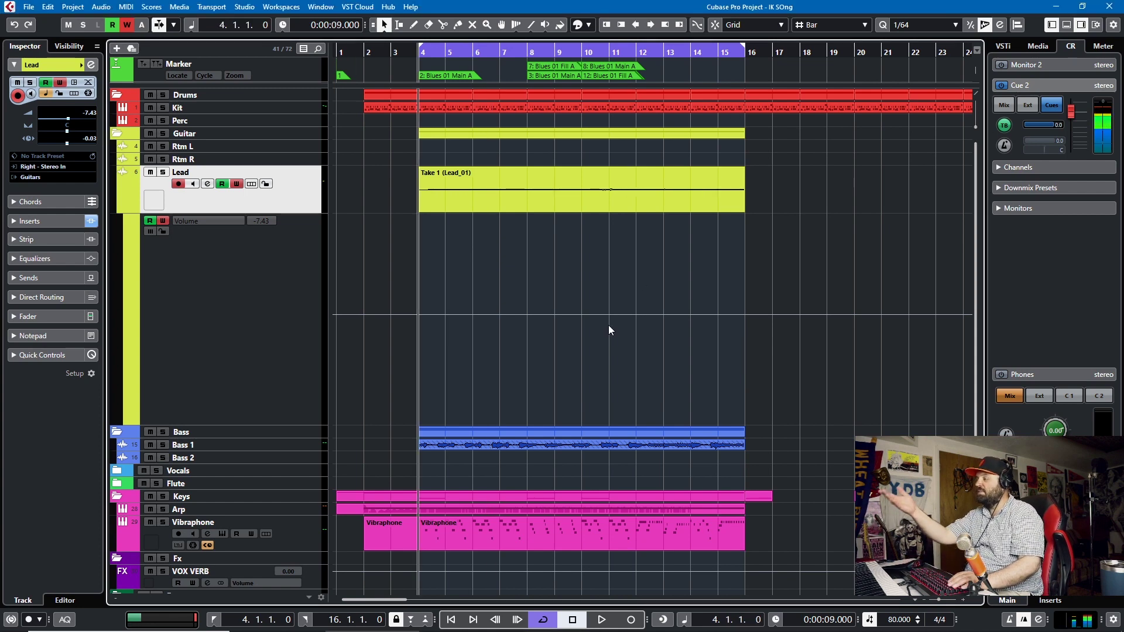
click(53, 221)
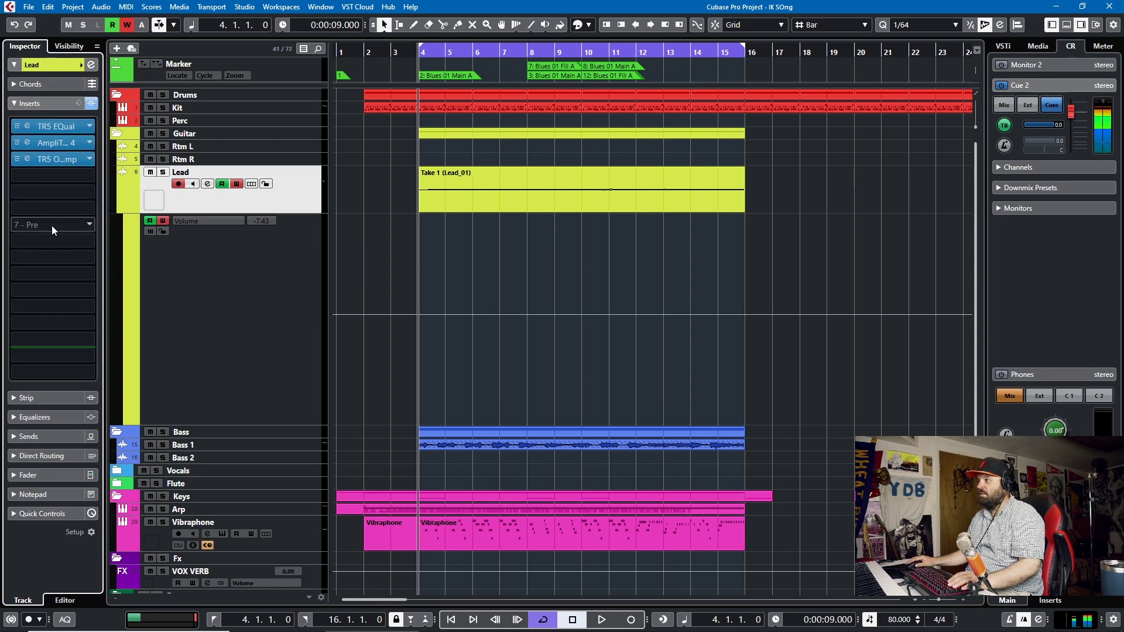
click(49, 142)
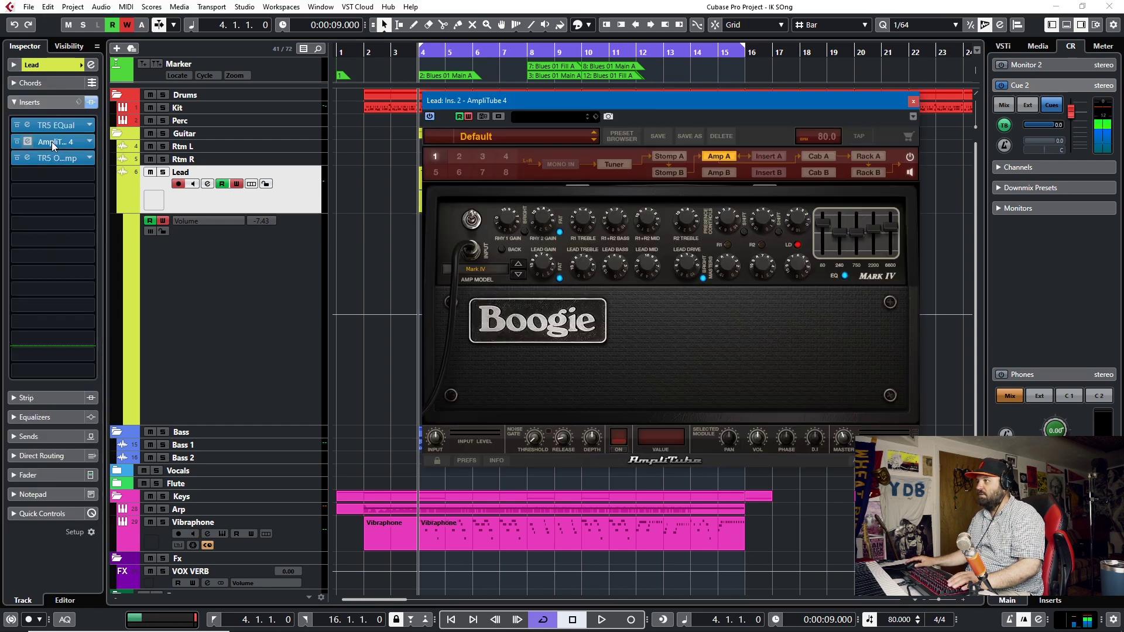
click(668, 156)
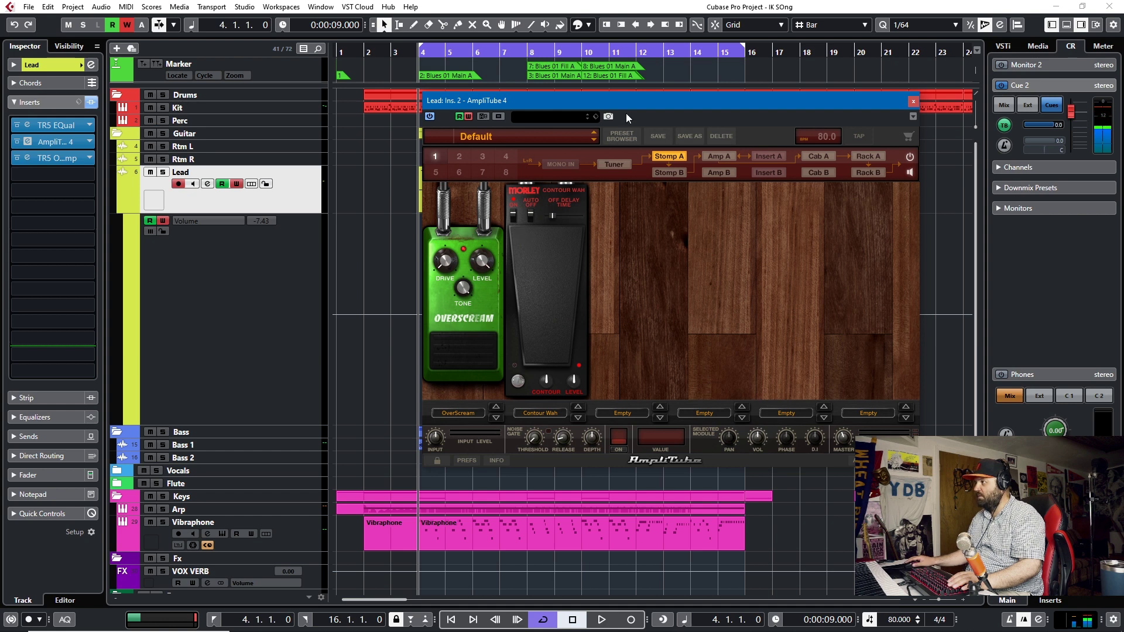
Play the song from bar 4 while rocking the Contour Wah pedal, then stop
drag(658, 99, 773, 124)
key(space)
drag(643, 305, 674, 266)
key(space)
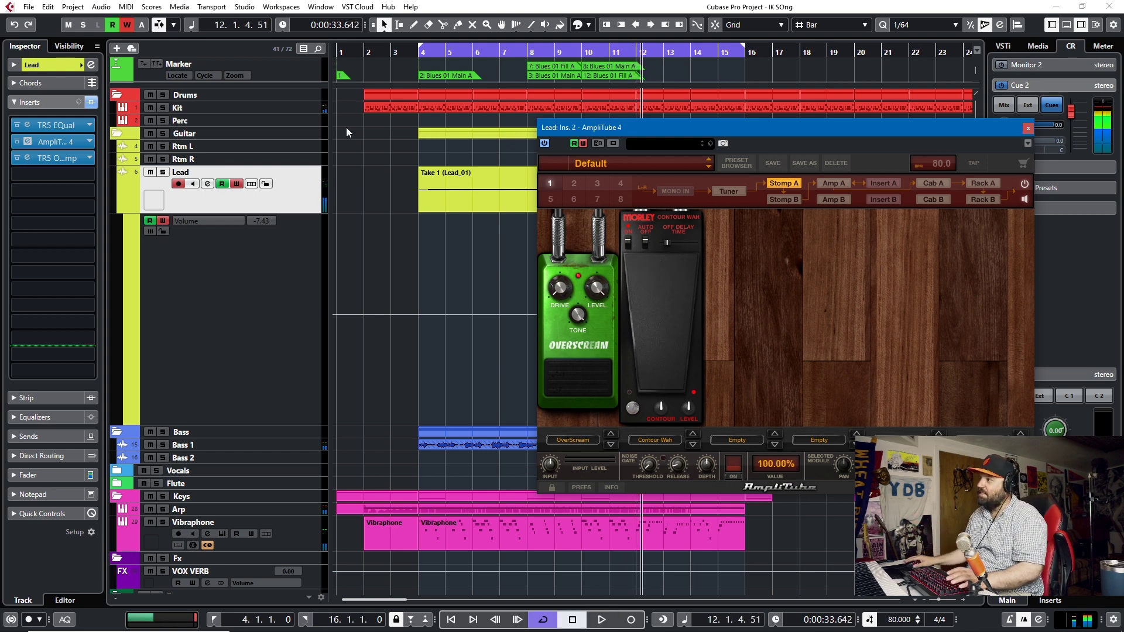
Apply Show Used Automation to the Lead track from its context menu
drag(800, 120, 770, 75)
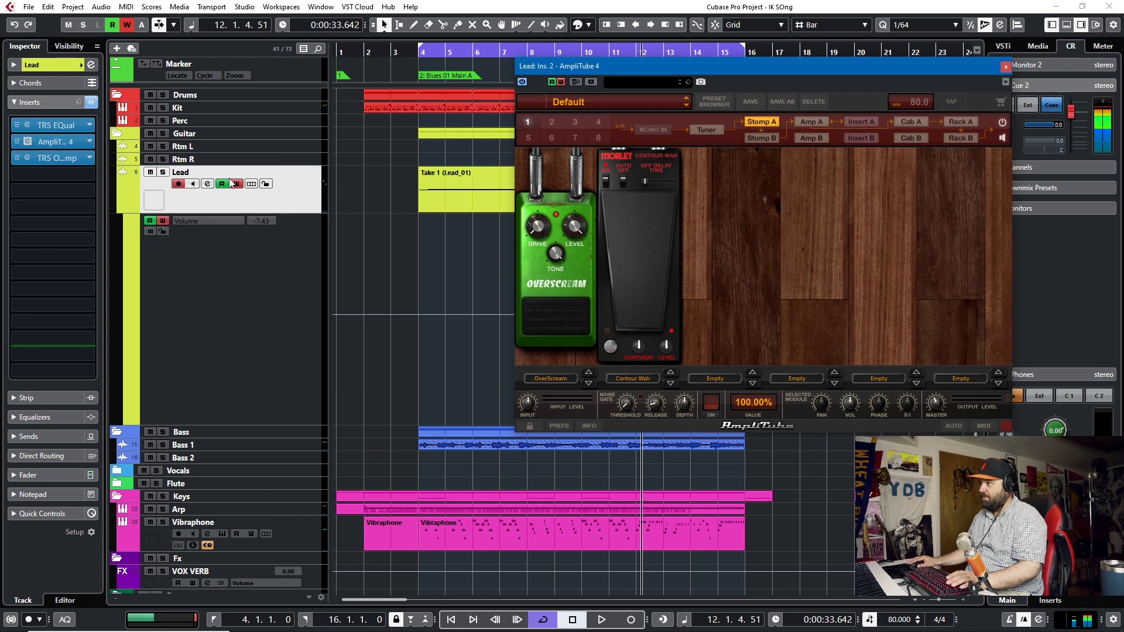
drag(814, 73, 964, 72)
click(282, 312)
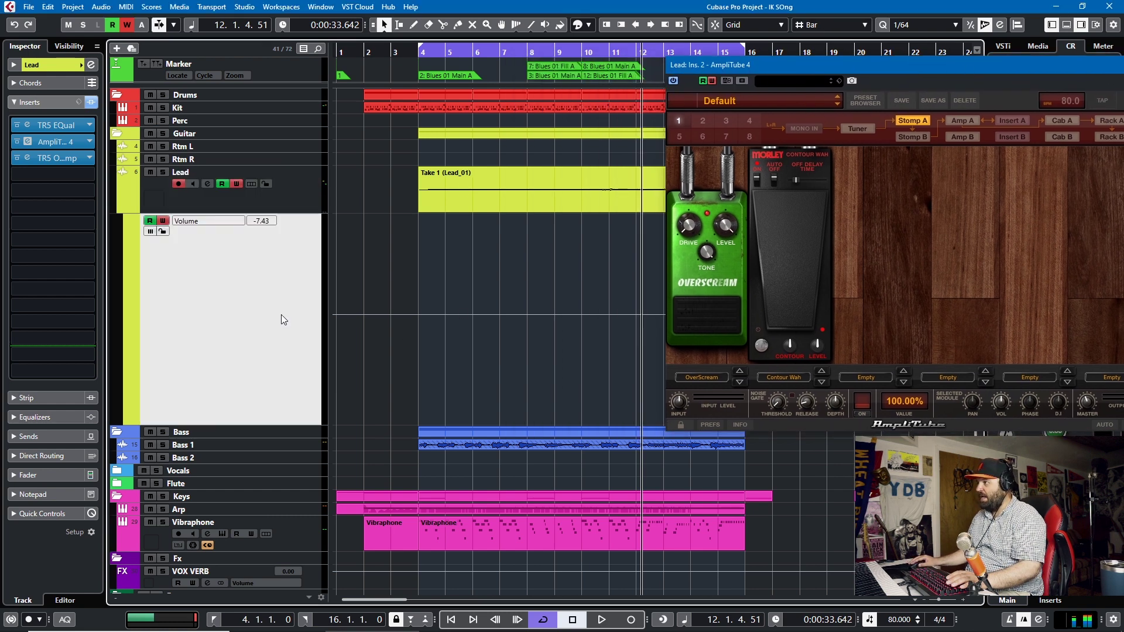
right_click(268, 272)
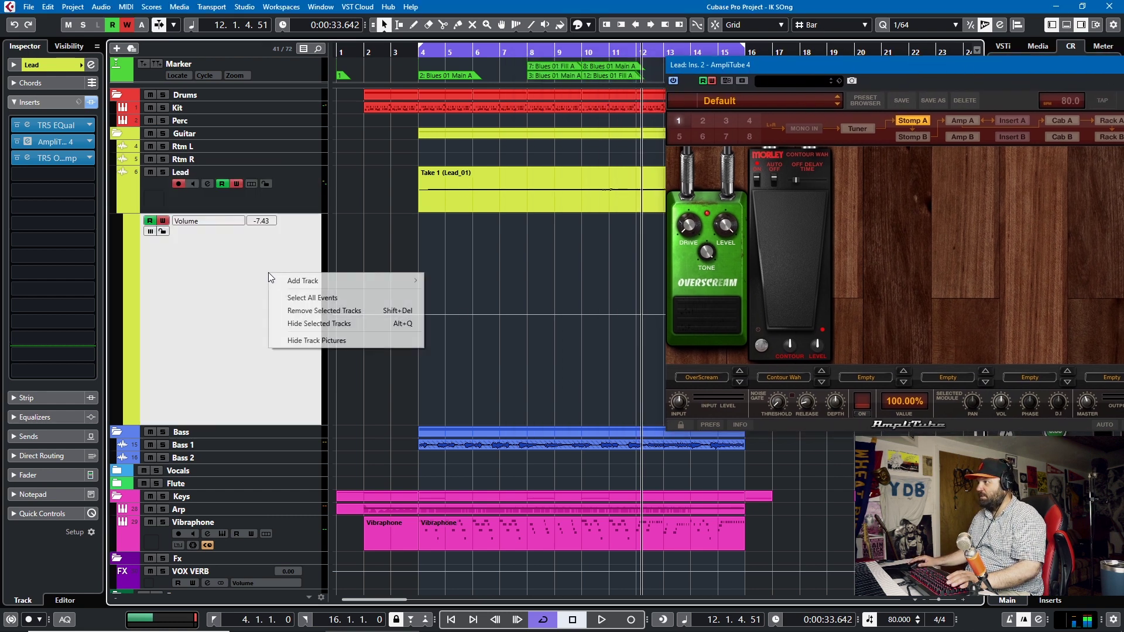
right_click(283, 188)
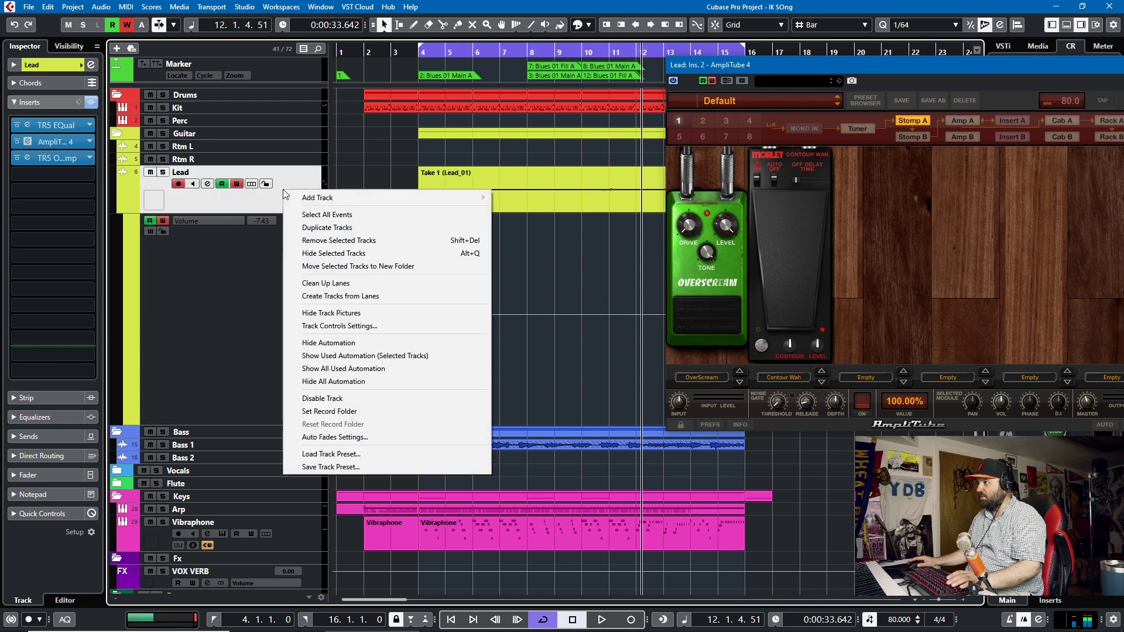
click(342, 356)
Reopen the Lead track's context menu to pick a different automation view
right_click(313, 190)
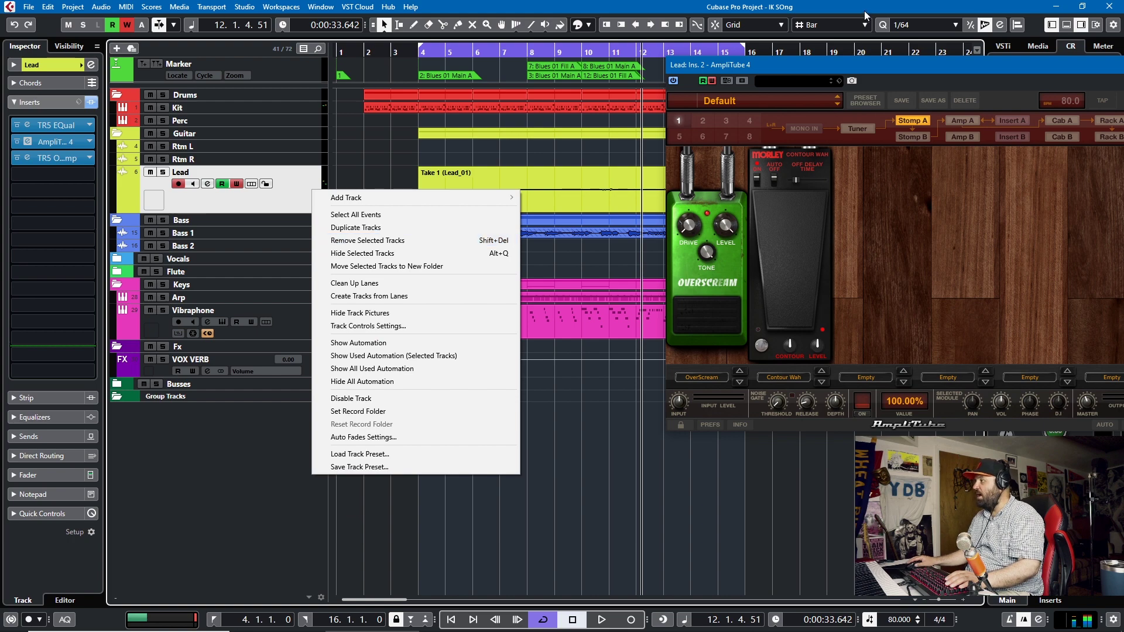
click(872, 65)
drag(872, 65, 787, 208)
right_click(299, 201)
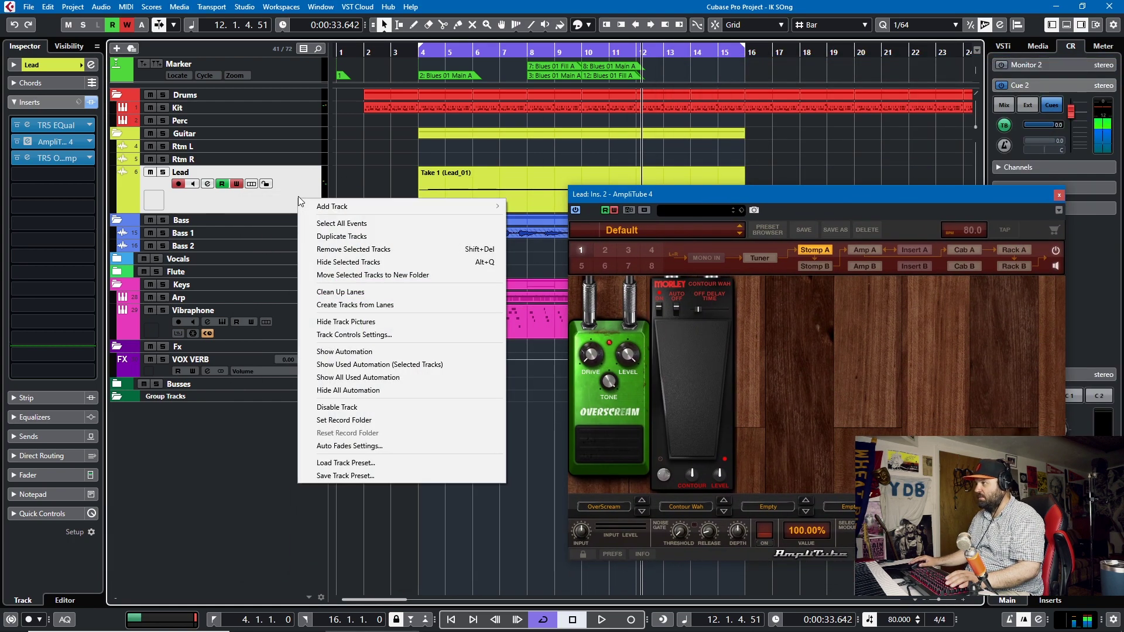
Show the Lead automation lane and inspect the wah pedal's Assign Automation options
click(345, 352)
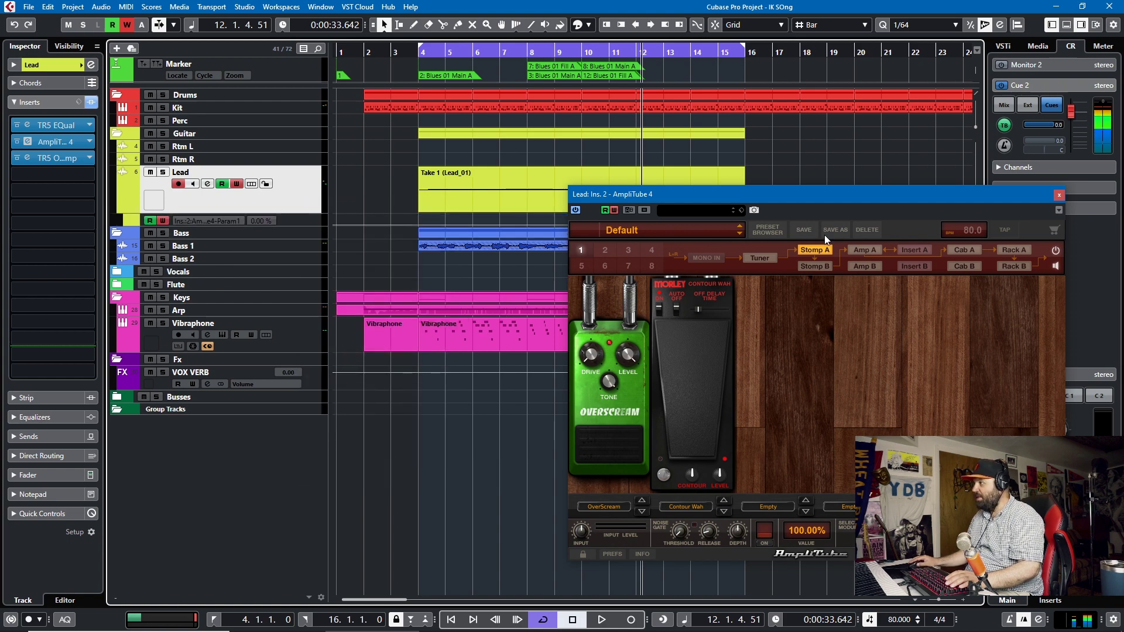
right_click(693, 390)
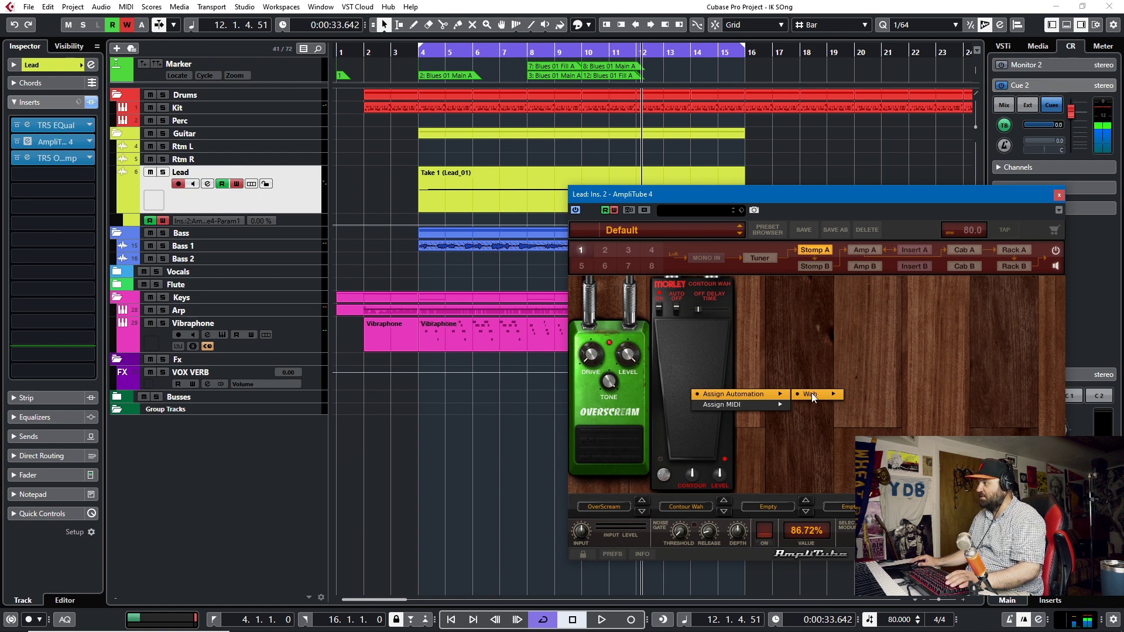
mouse_move(812, 393)
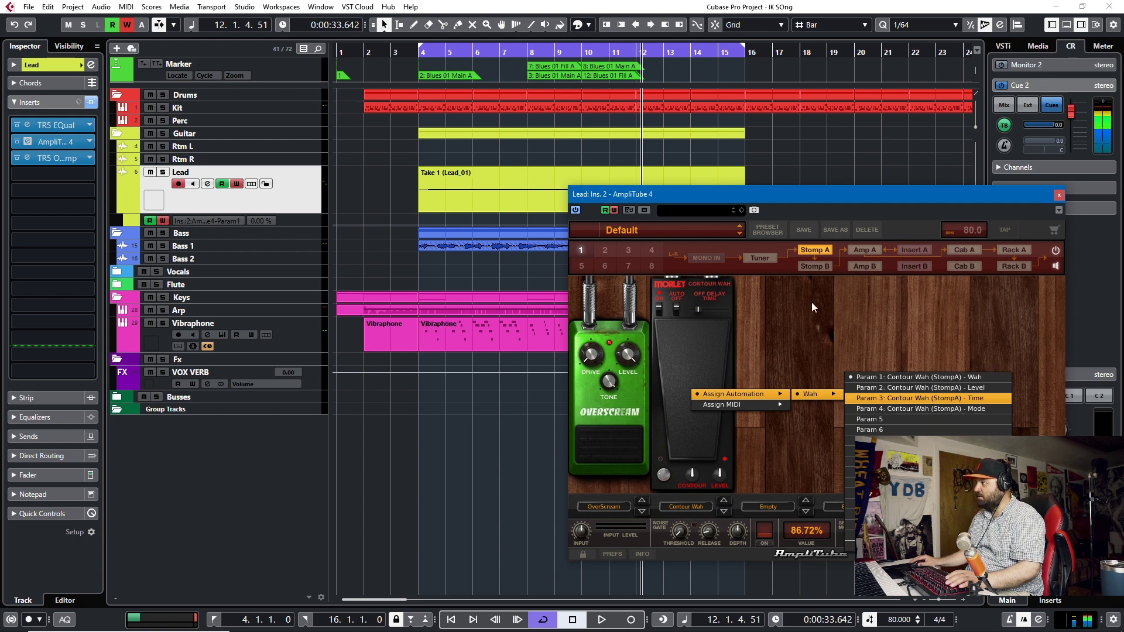
click(892, 318)
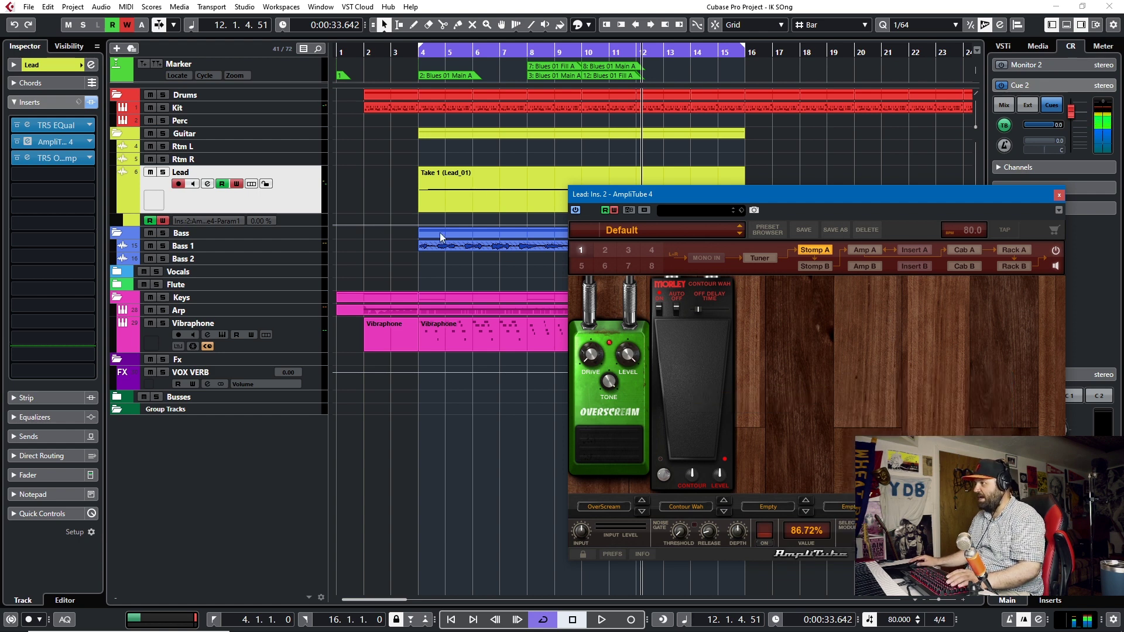
Set the Lead lane to Volume at -7.43 and make it much taller
click(286, 220)
click(290, 230)
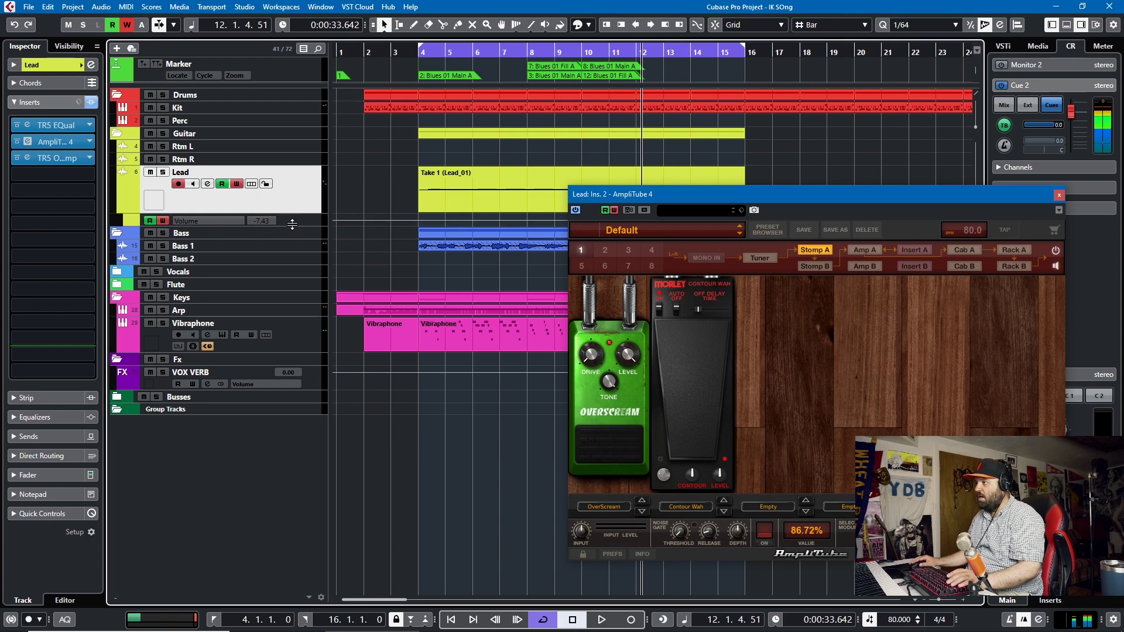
drag(291, 227, 290, 340)
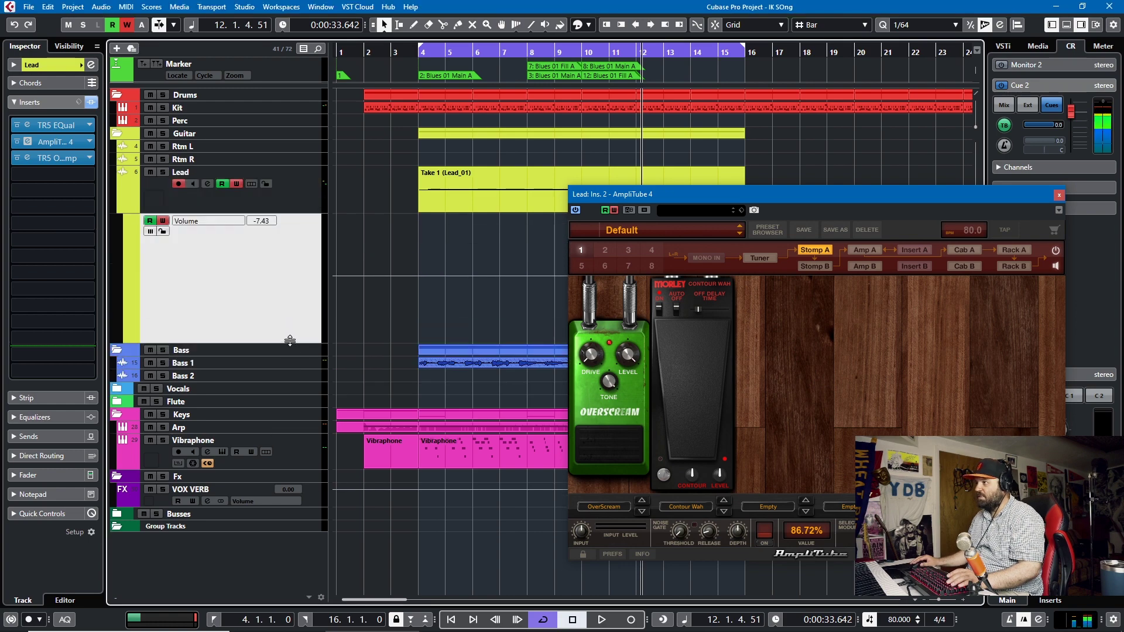
Assign the lane to Ins. 2 - AmpliTube 4 Param 1 via More..., reading 0.00 %
click(201, 223)
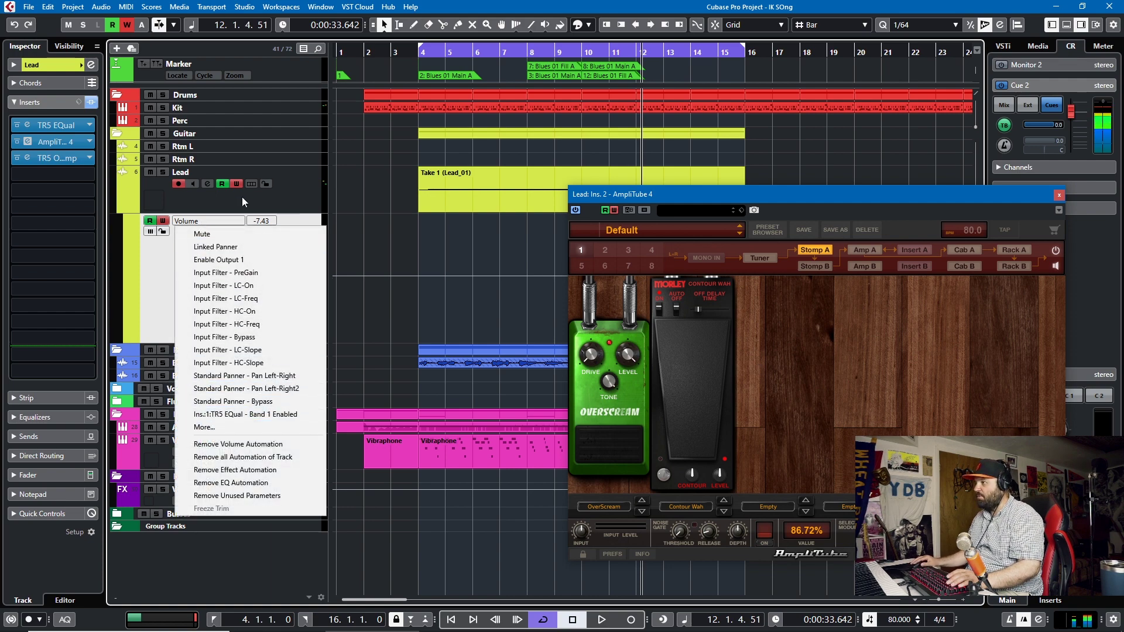
click(203, 427)
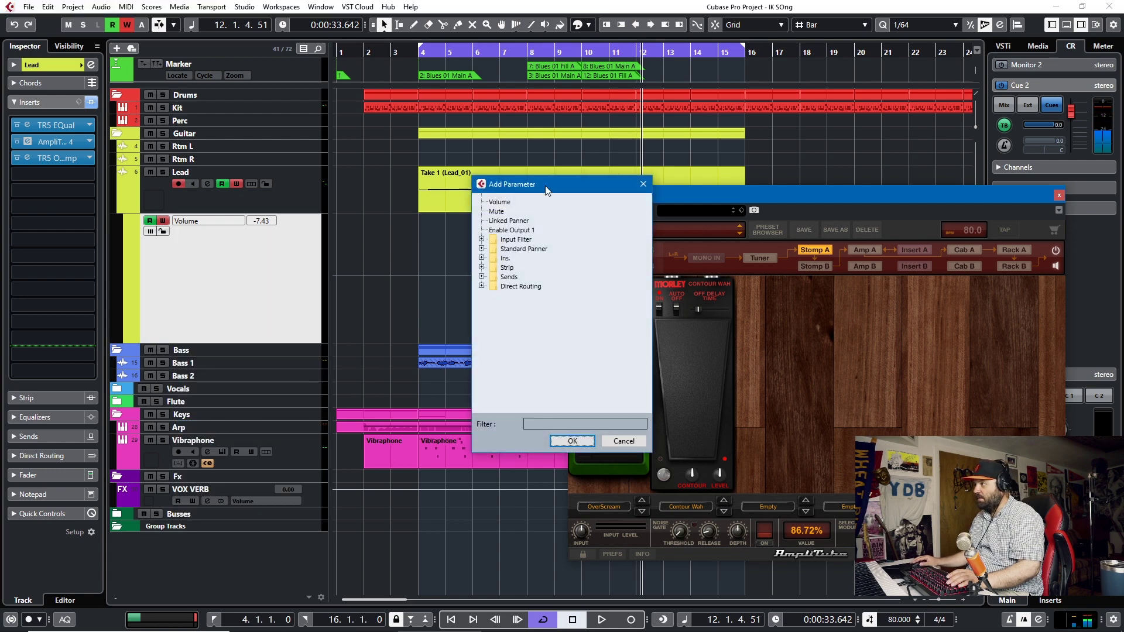
drag(543, 183, 443, 161)
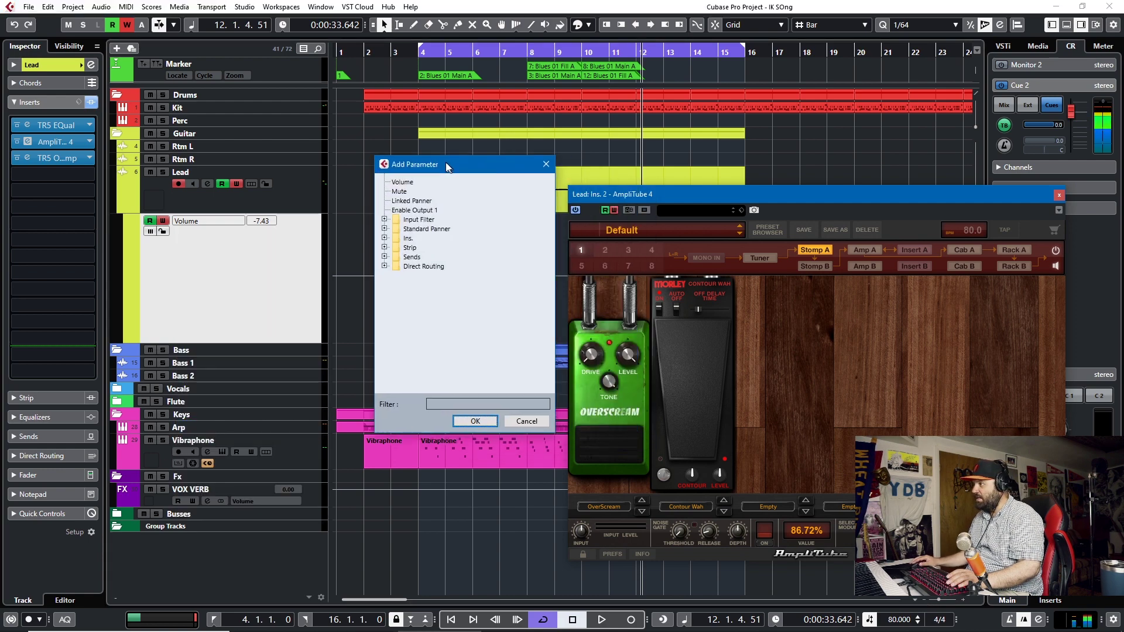
click(381, 238)
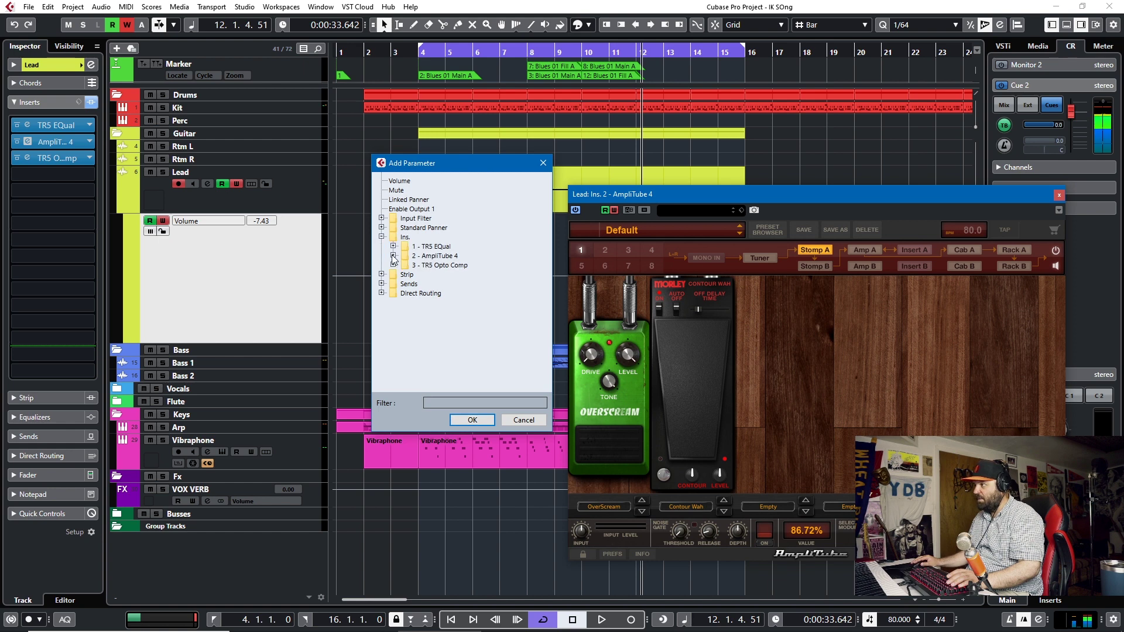
click(394, 255)
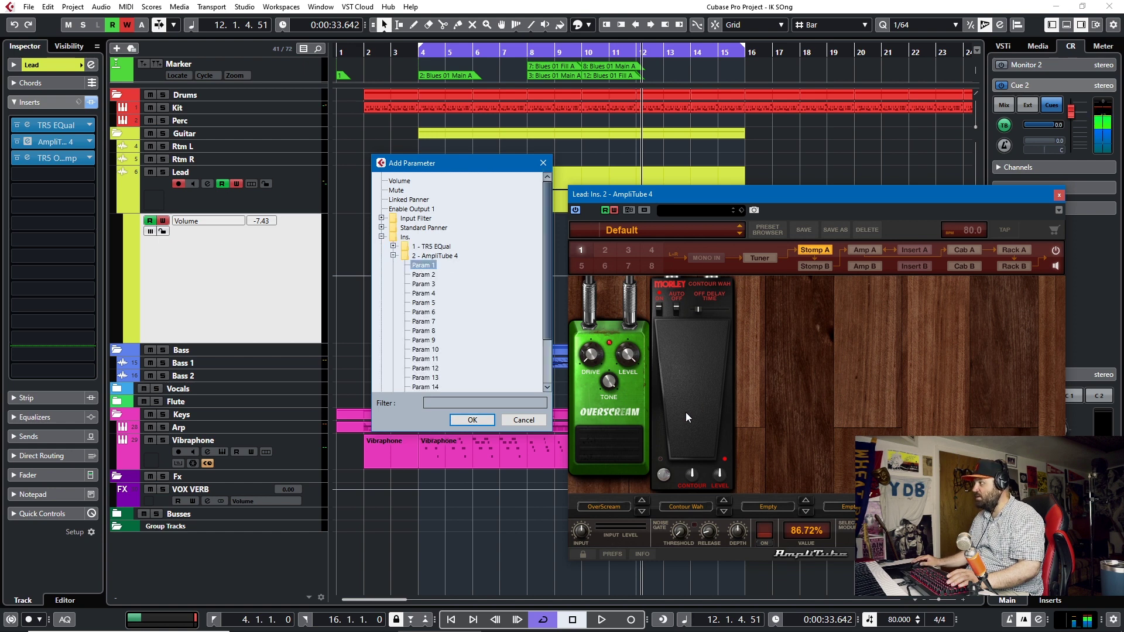
double_click(426, 266)
drag(754, 196, 857, 207)
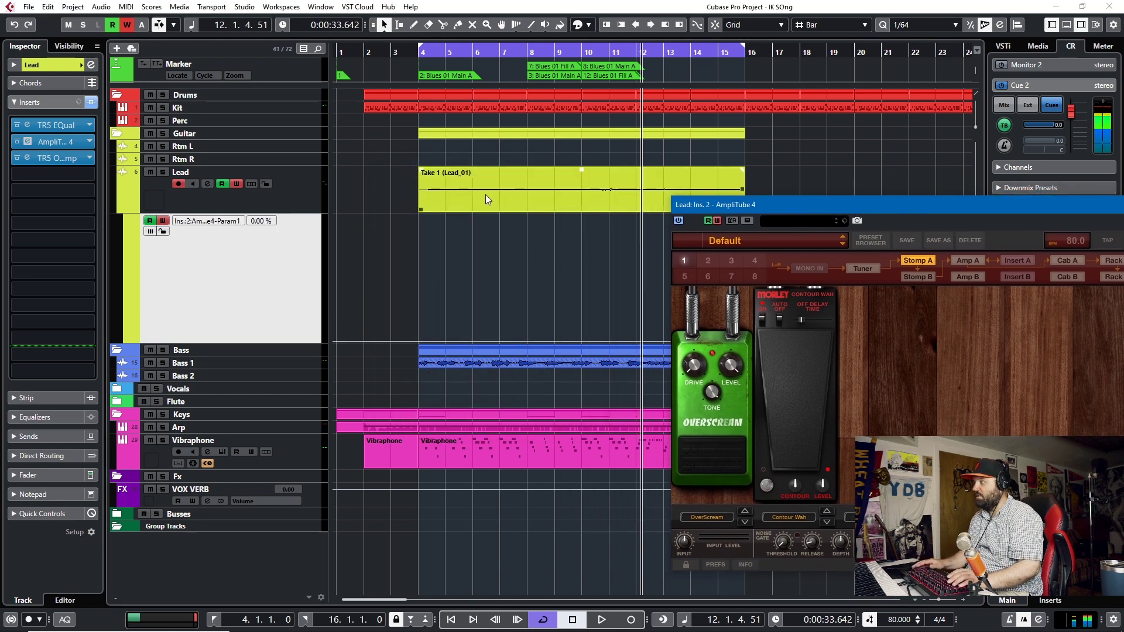
Record wah pedal sweeps from bar 4, then pencil a wah curve past bar 5
key(KP_Subtract)
key(space)
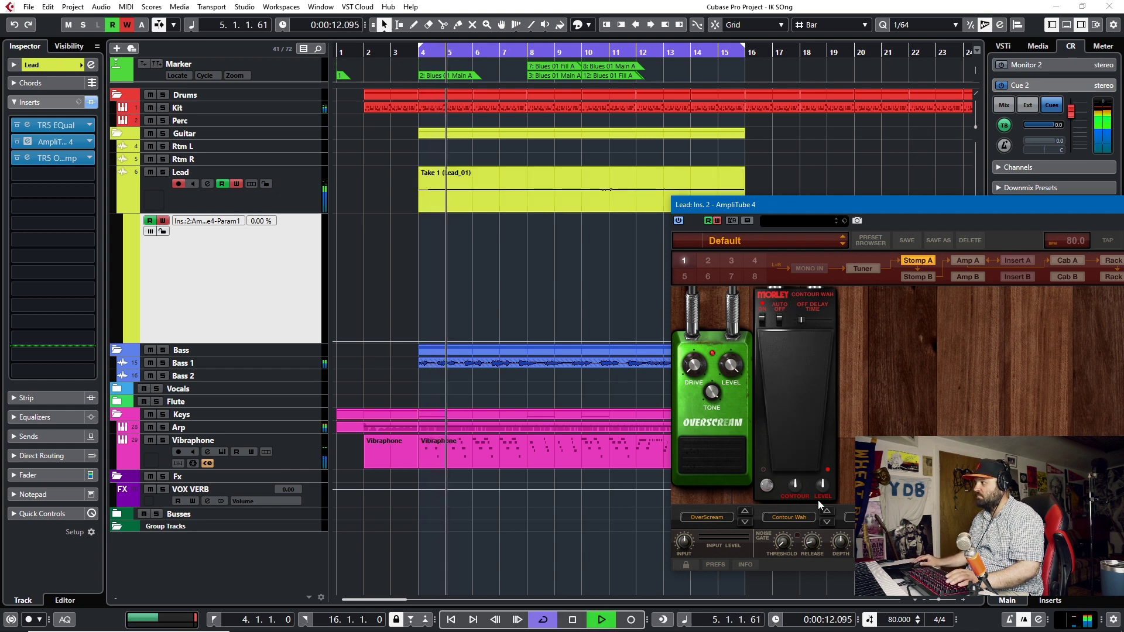
drag(818, 490, 817, 362)
key(space)
click(476, 205)
scroll(409, 272, up, 5)
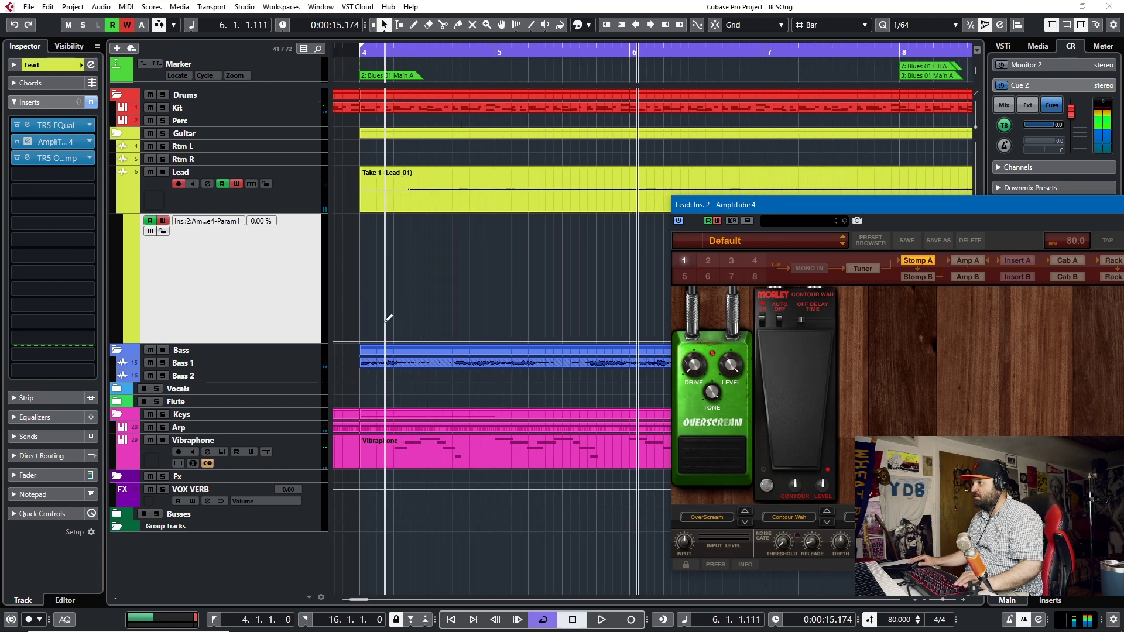
mouse_move(386, 329)
mouse_down()
mouse_move(401, 296)
mouse_move(410, 319)
mouse_move(440, 264)
mouse_move(678, 252)
mouse_up()
Play back the Param 1 wah automation from an earlier bar to hear it
key(KP_Subtract)
key(space)
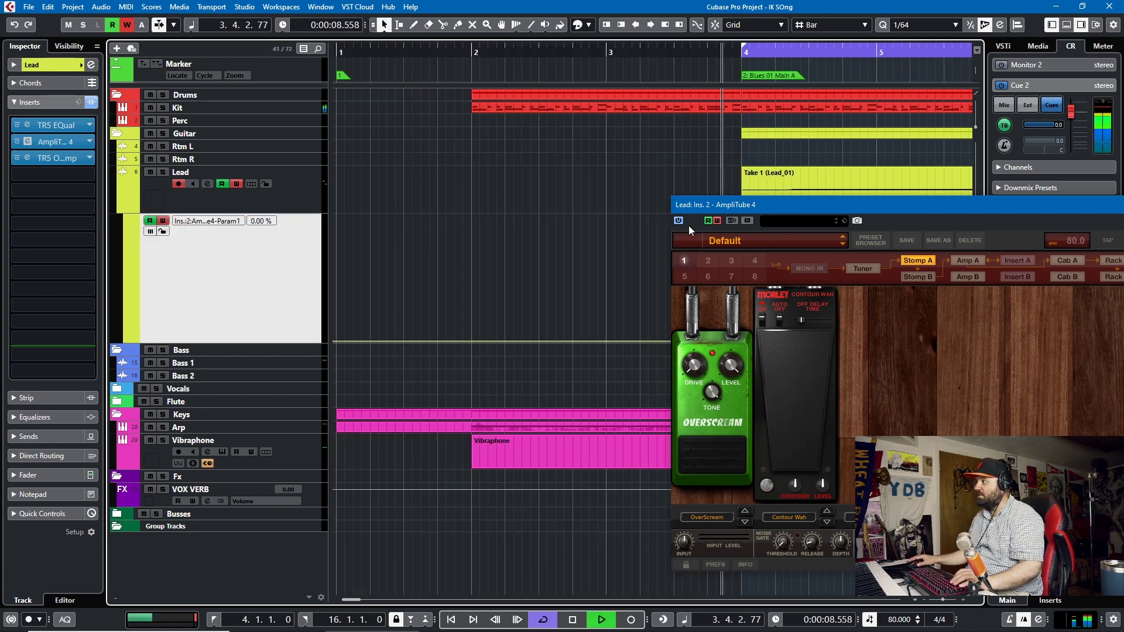
drag(870, 202, 752, 11)
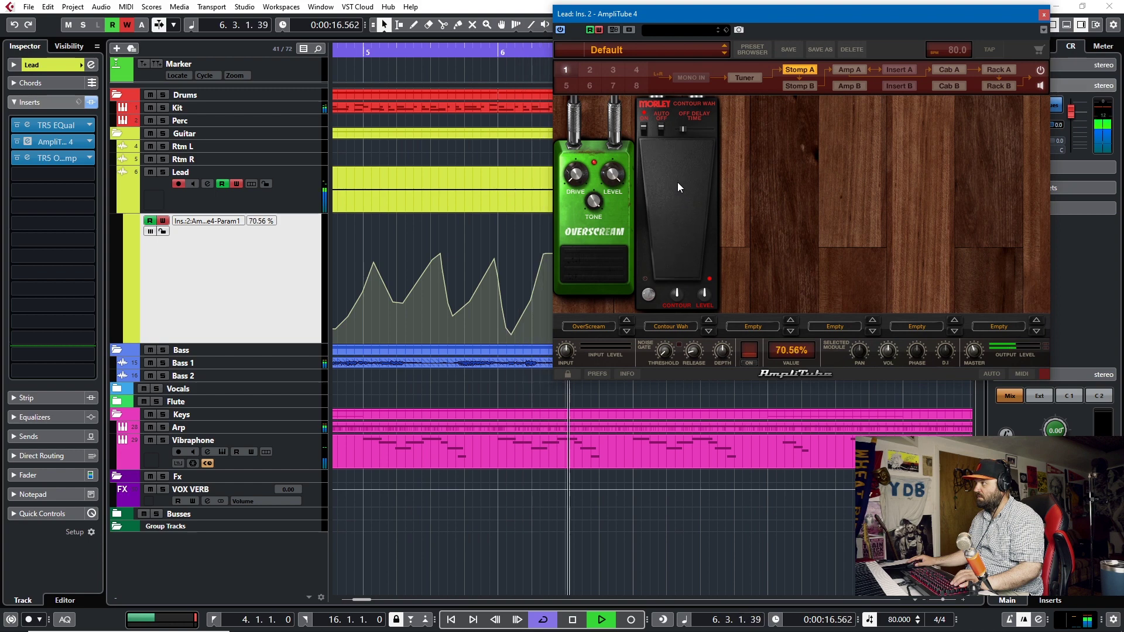
key(space)
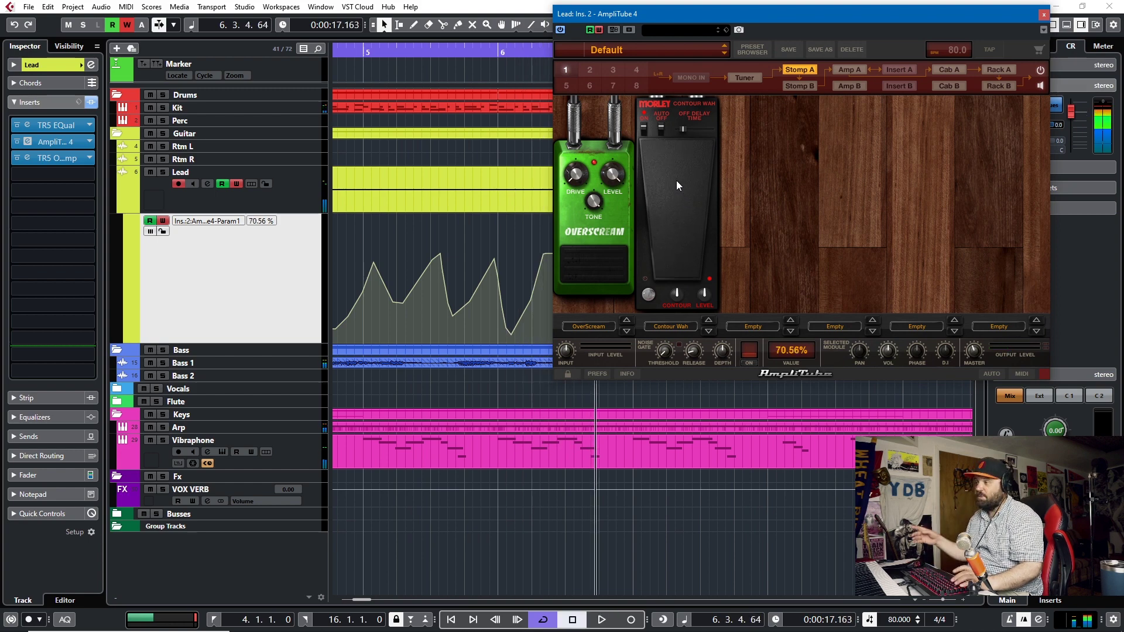
drag(954, 15, 973, 289)
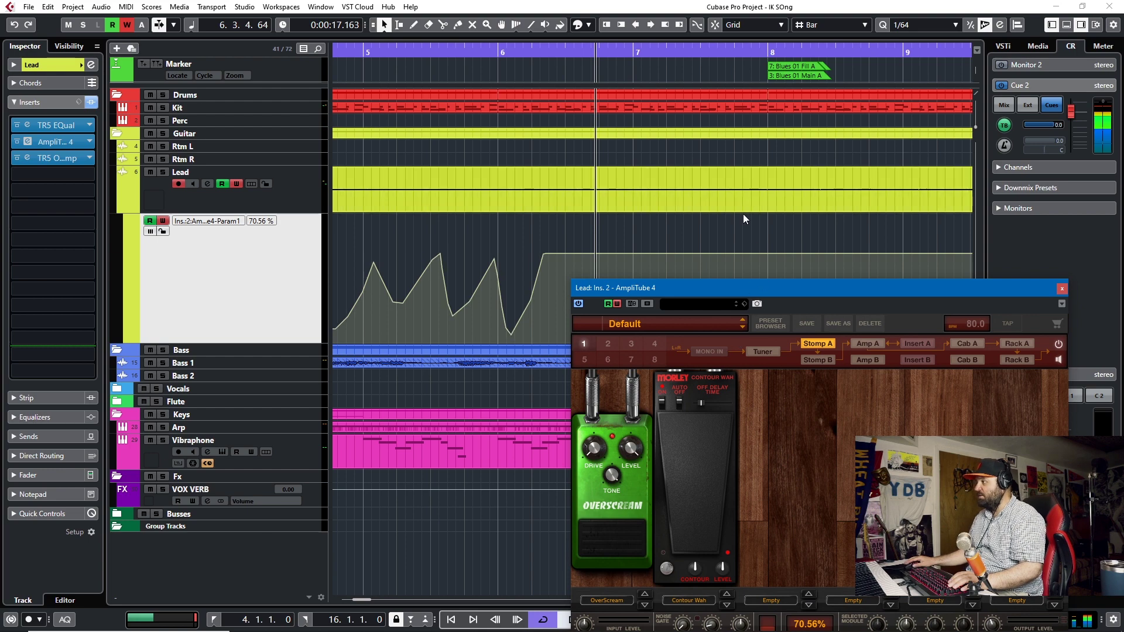
drag(799, 287, 726, 86)
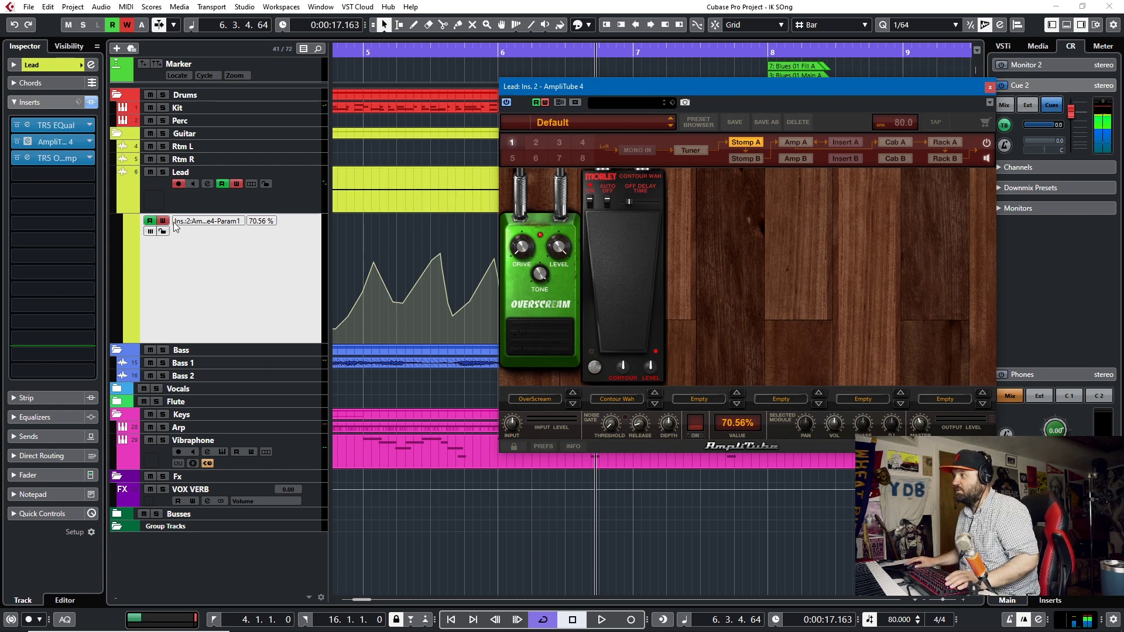
Disable Read on the Param 1 wah lane and reselect the Lead track
click(149, 232)
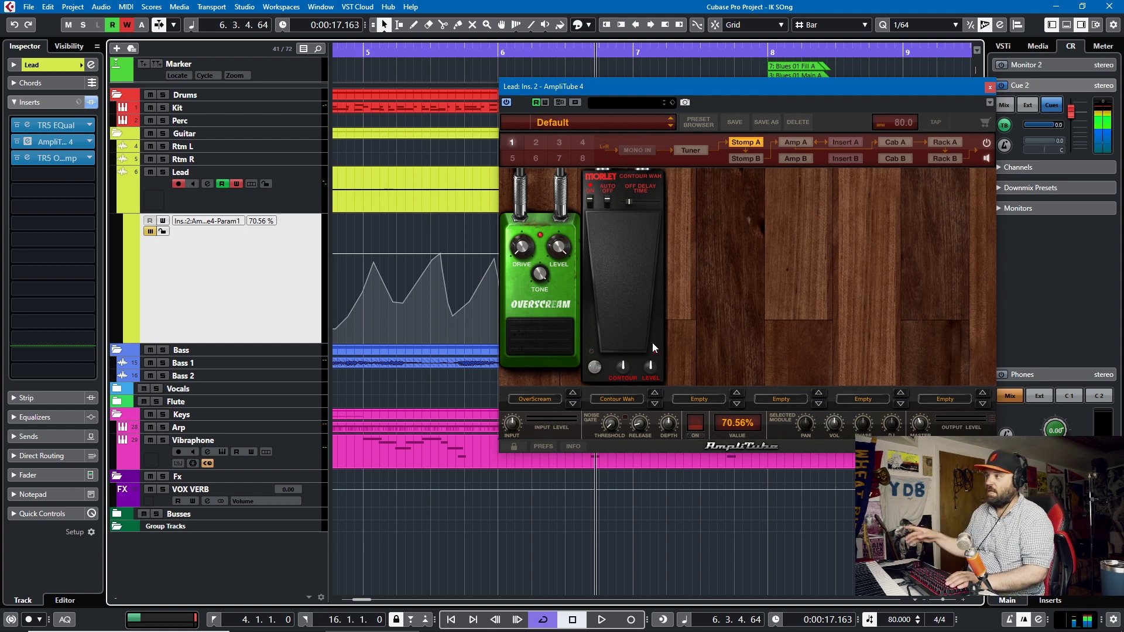
drag(736, 86, 883, 269)
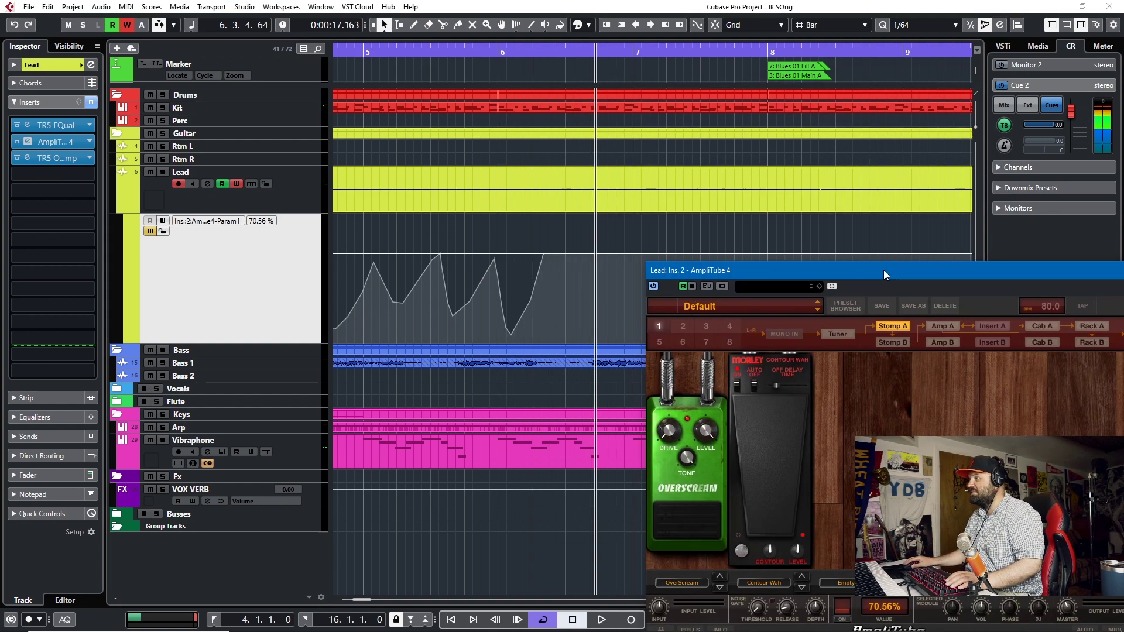
click(301, 194)
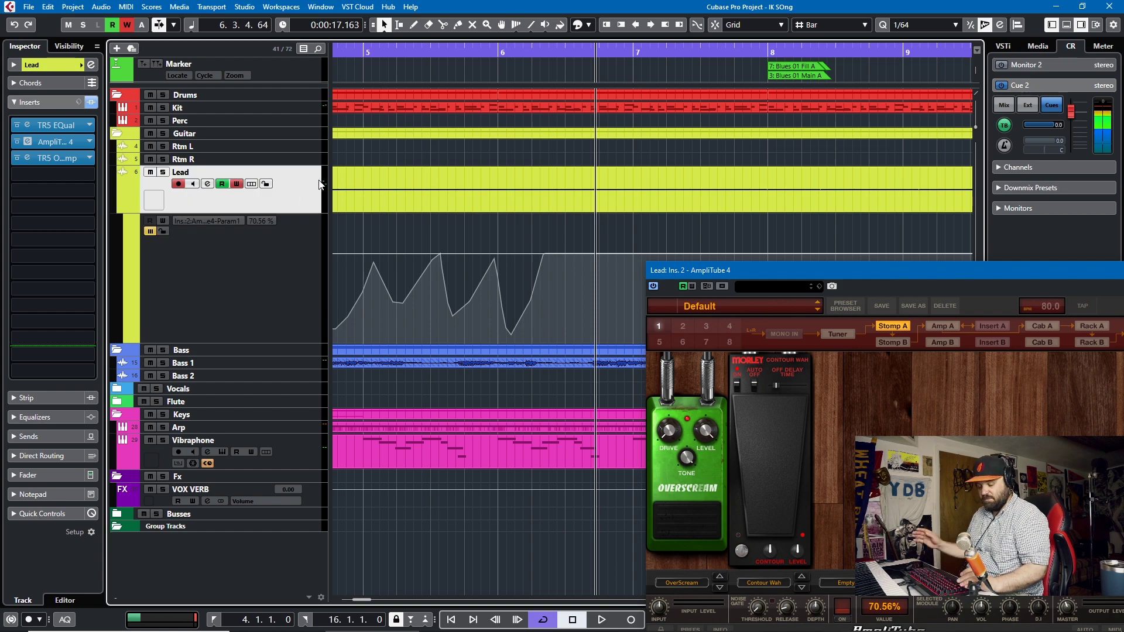
Create a mono group track 'Wah Lead' outputting to Guitars, placed above Lead
click(116, 49)
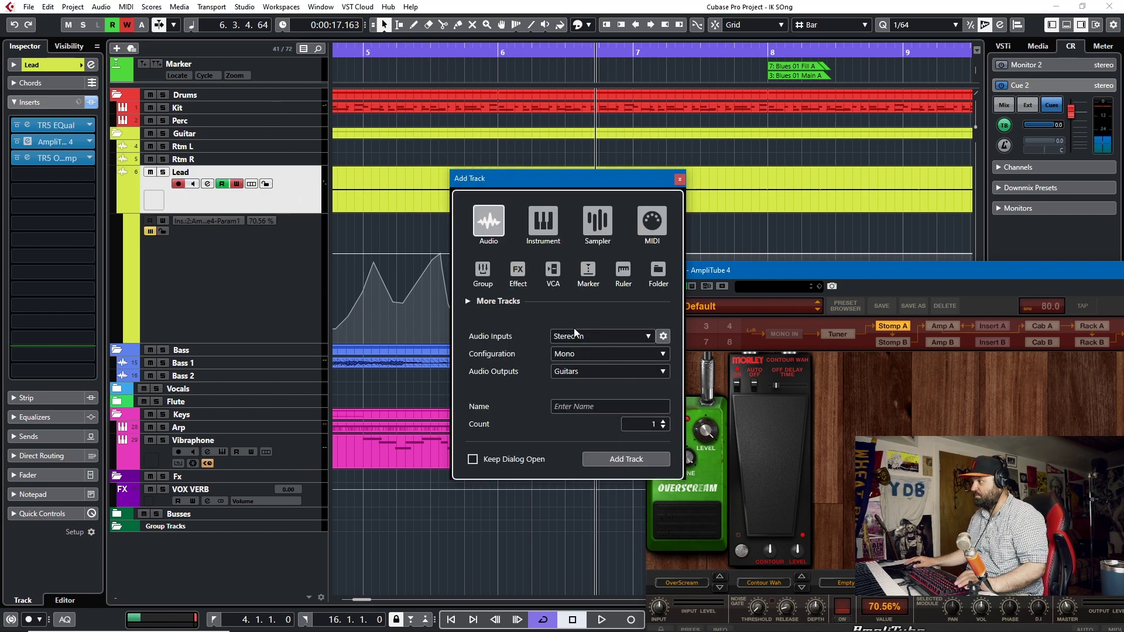
click(483, 270)
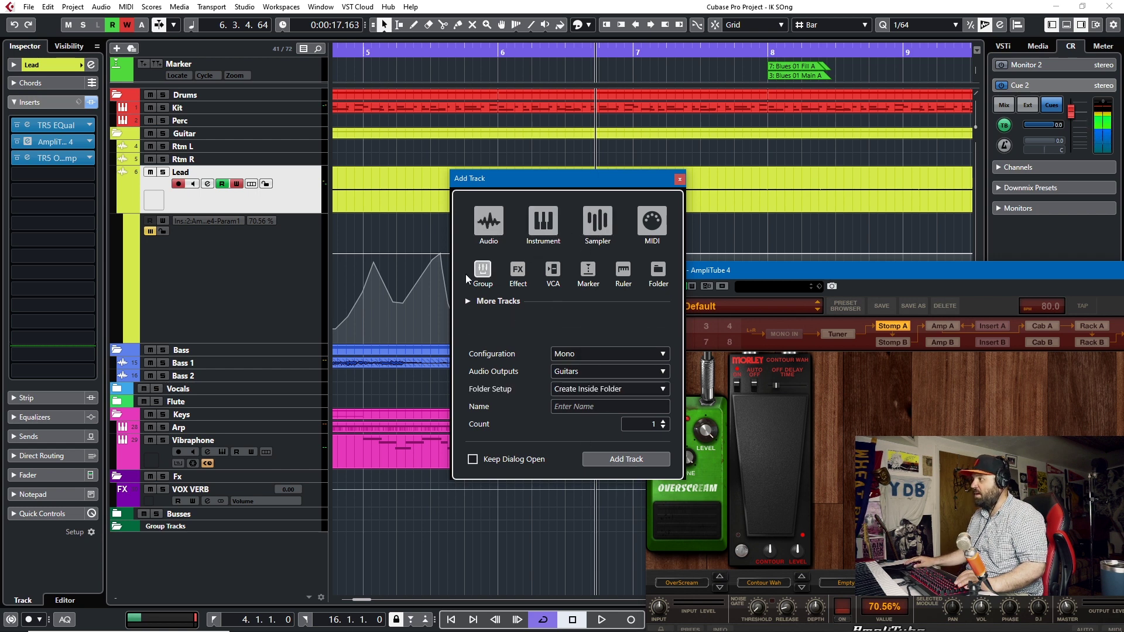
click(579, 371)
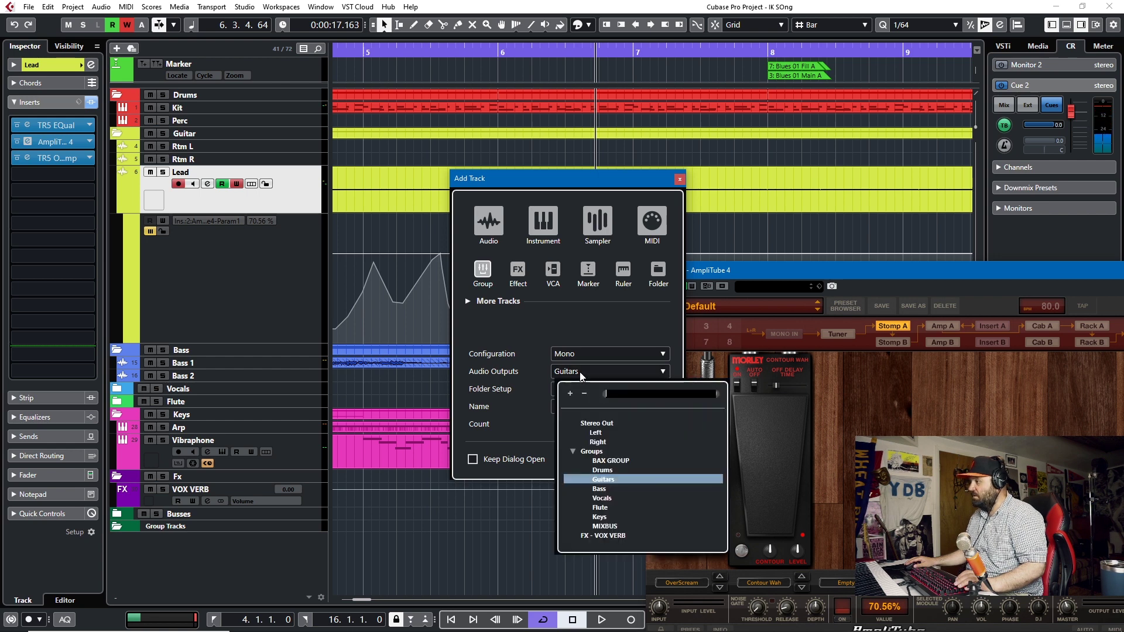
click(580, 374)
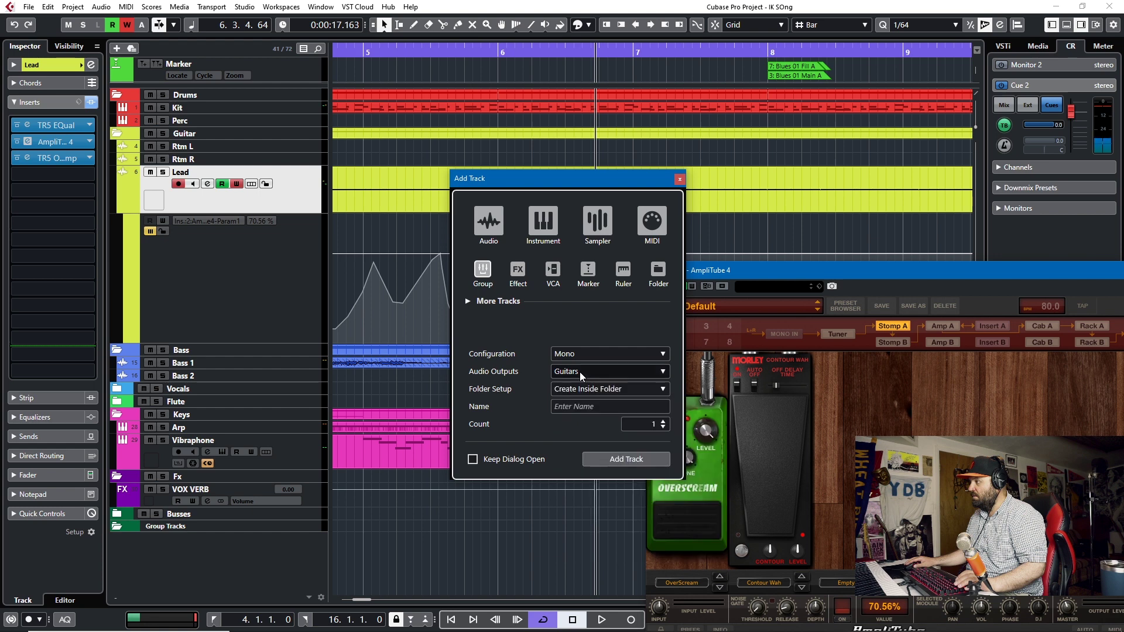
click(586, 407)
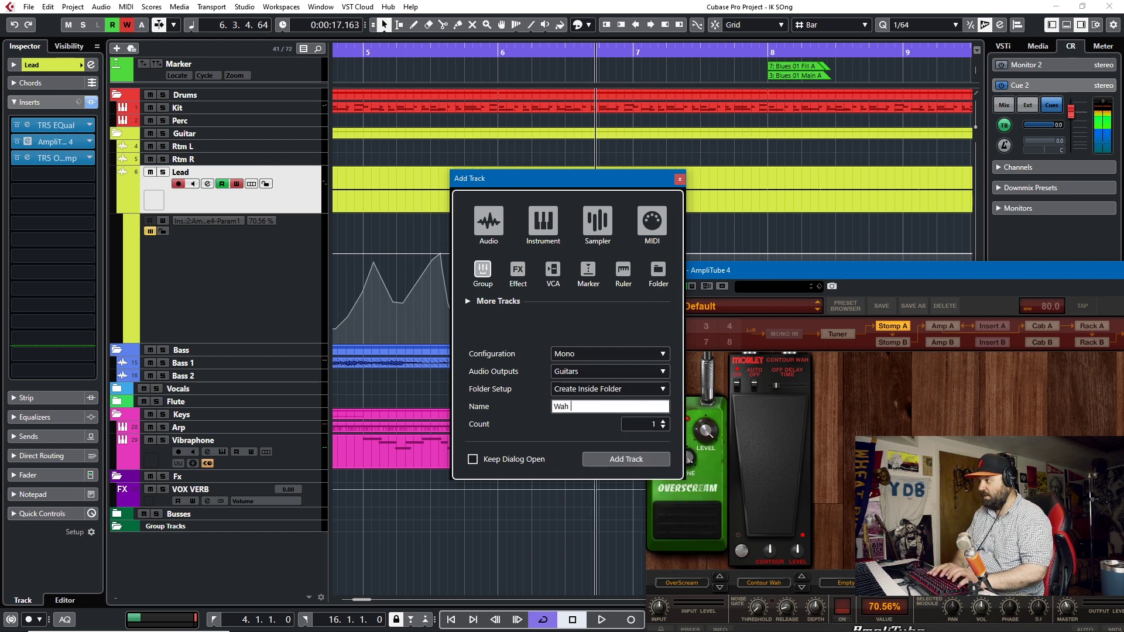
text(Wah Lead)
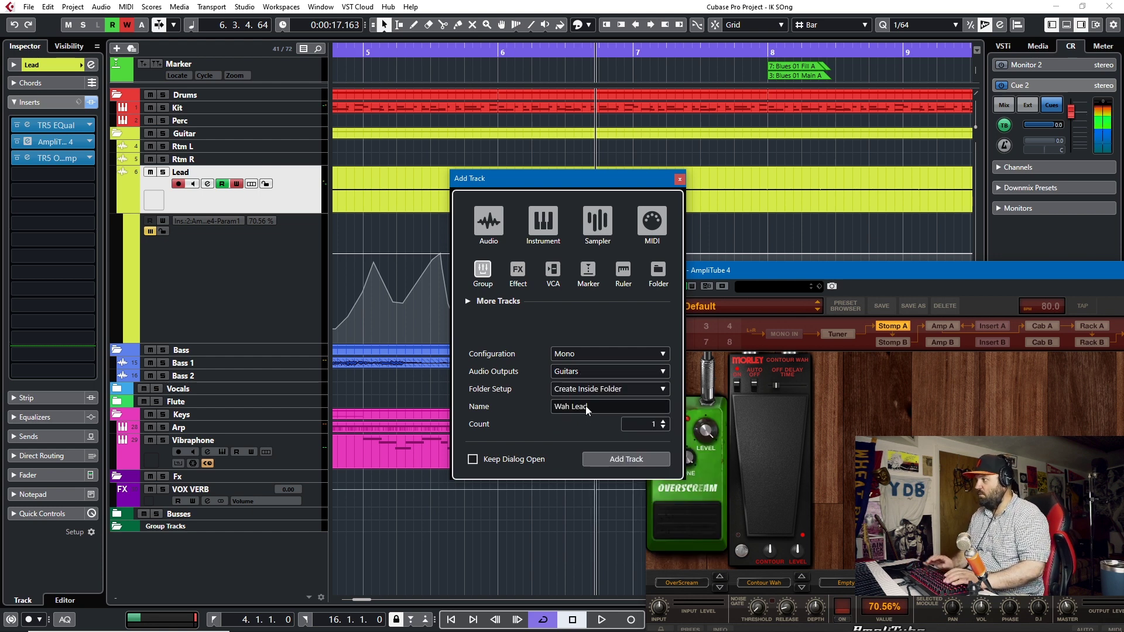
key(Return)
drag(233, 537, 258, 184)
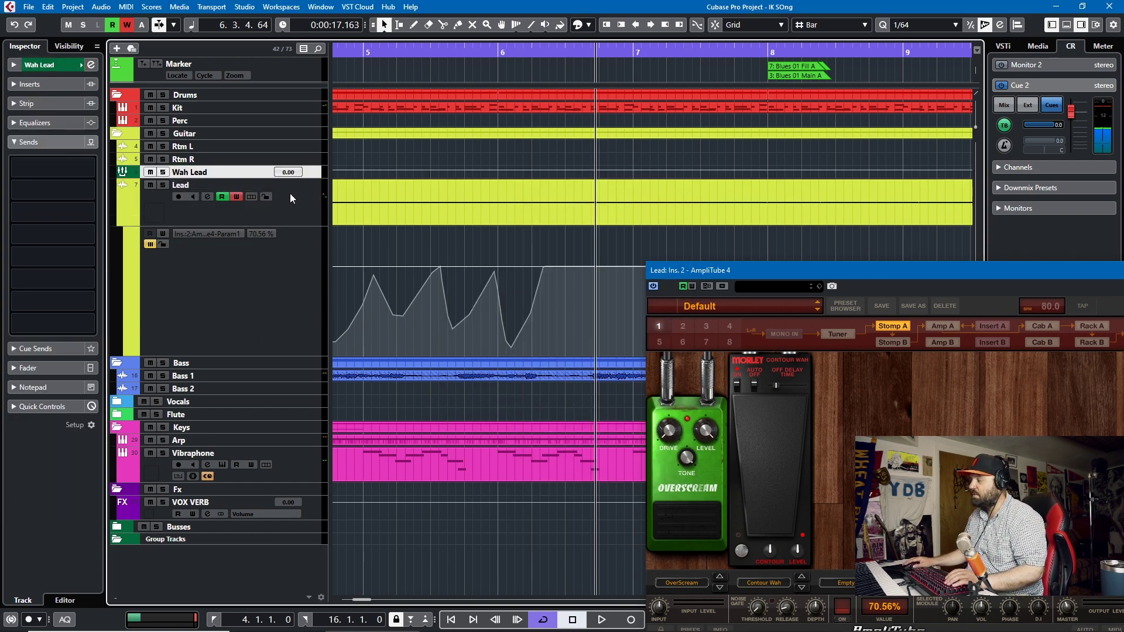
Set the Lead track's Inspector output routing to the Wah Lead group
click(276, 207)
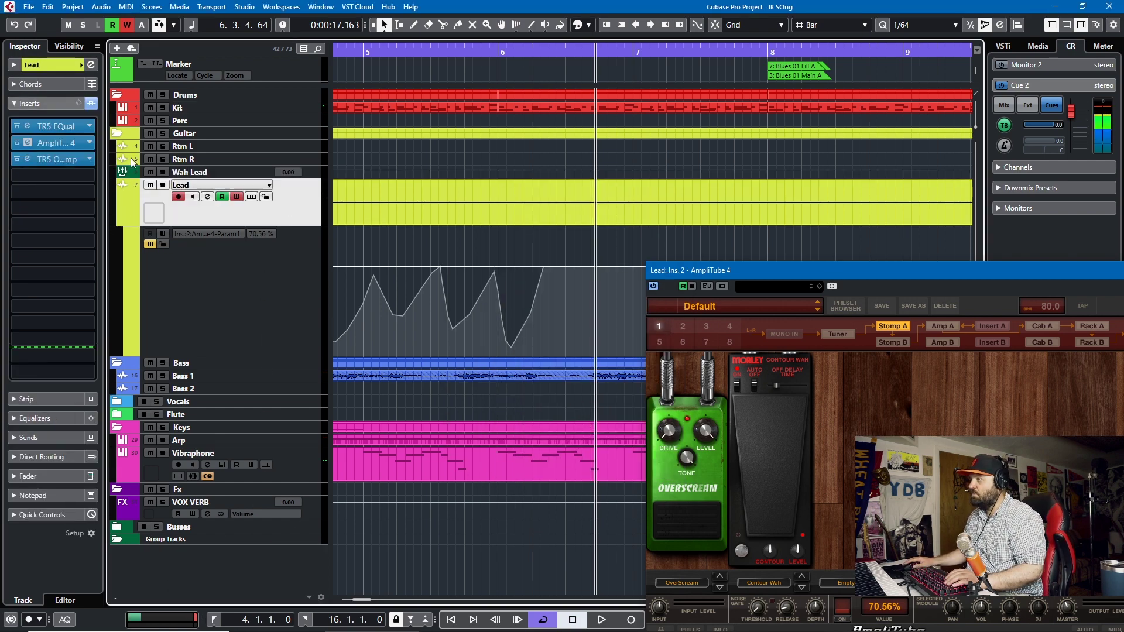
click(75, 66)
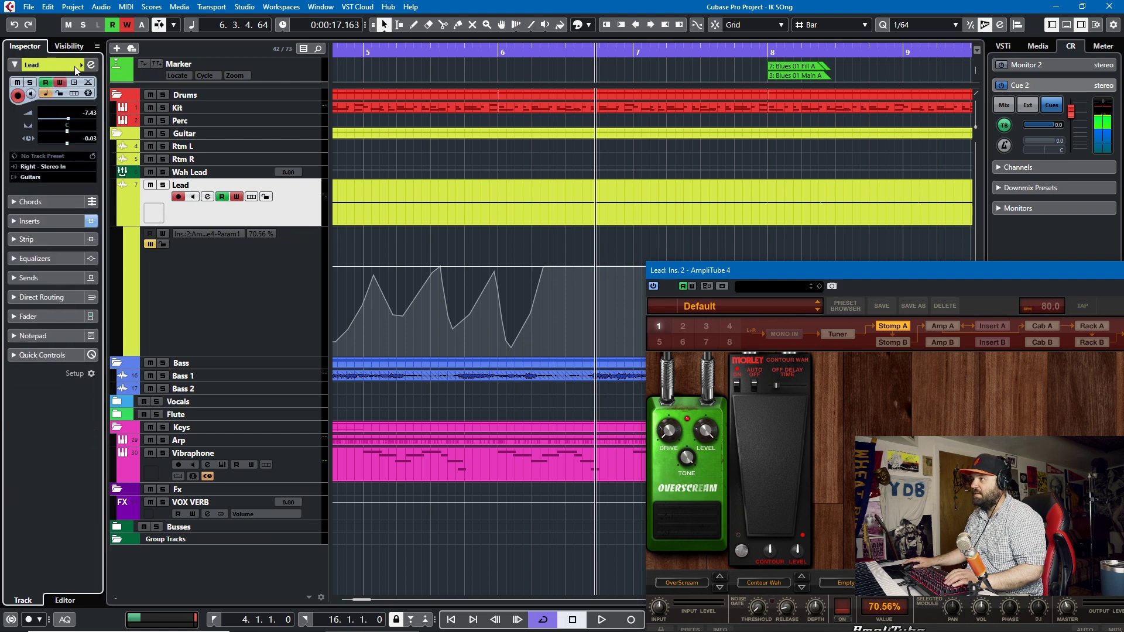
click(35, 177)
click(72, 349)
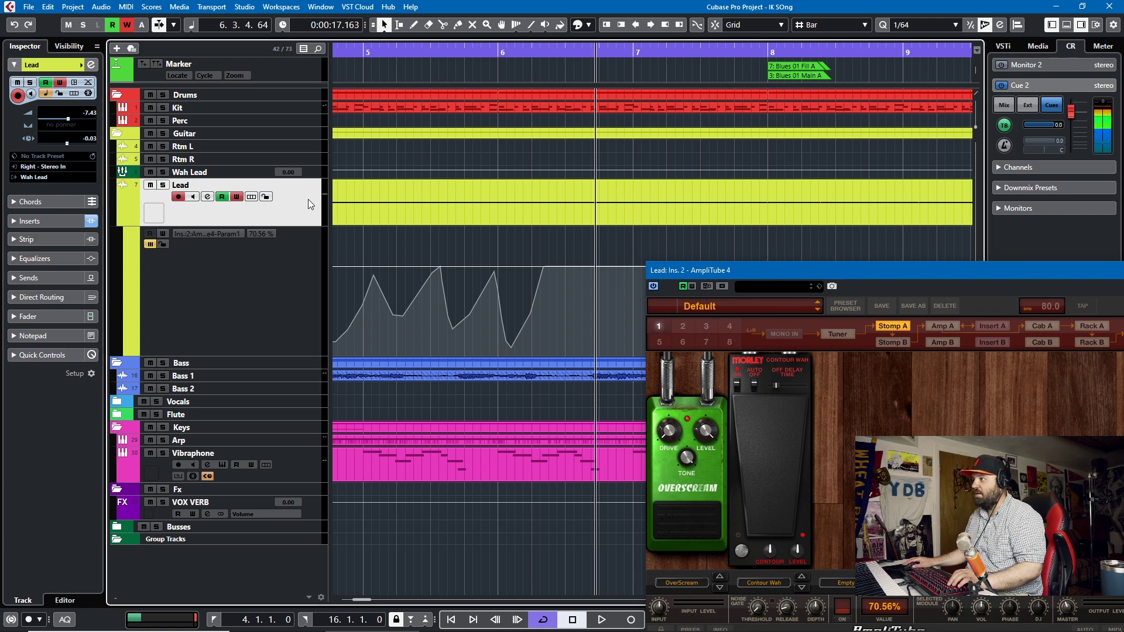
click(295, 172)
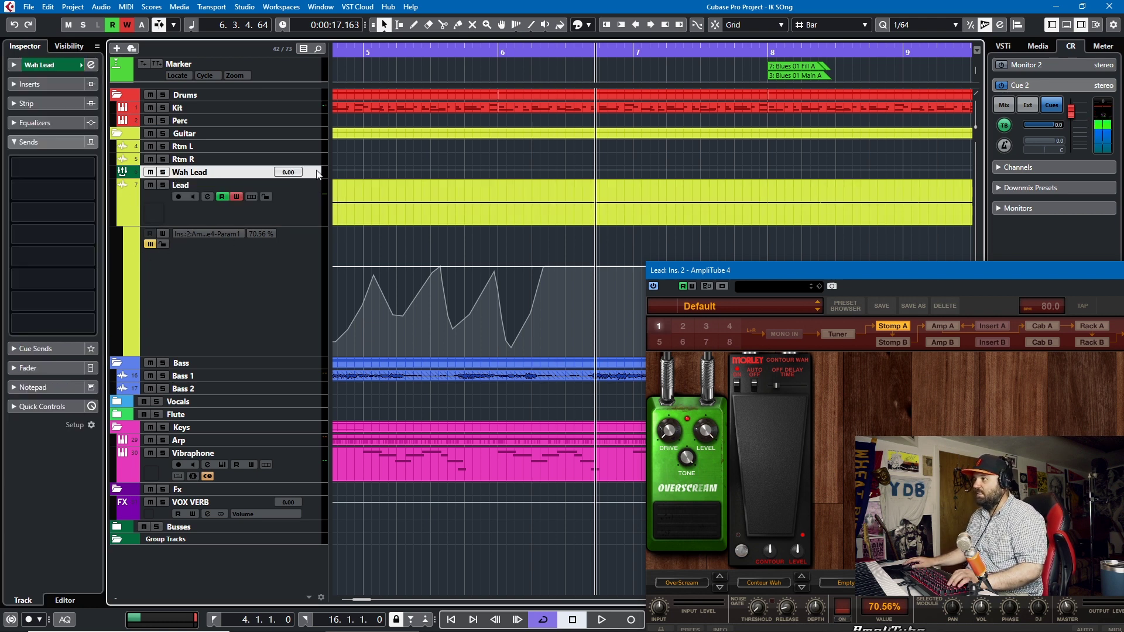
click(315, 222)
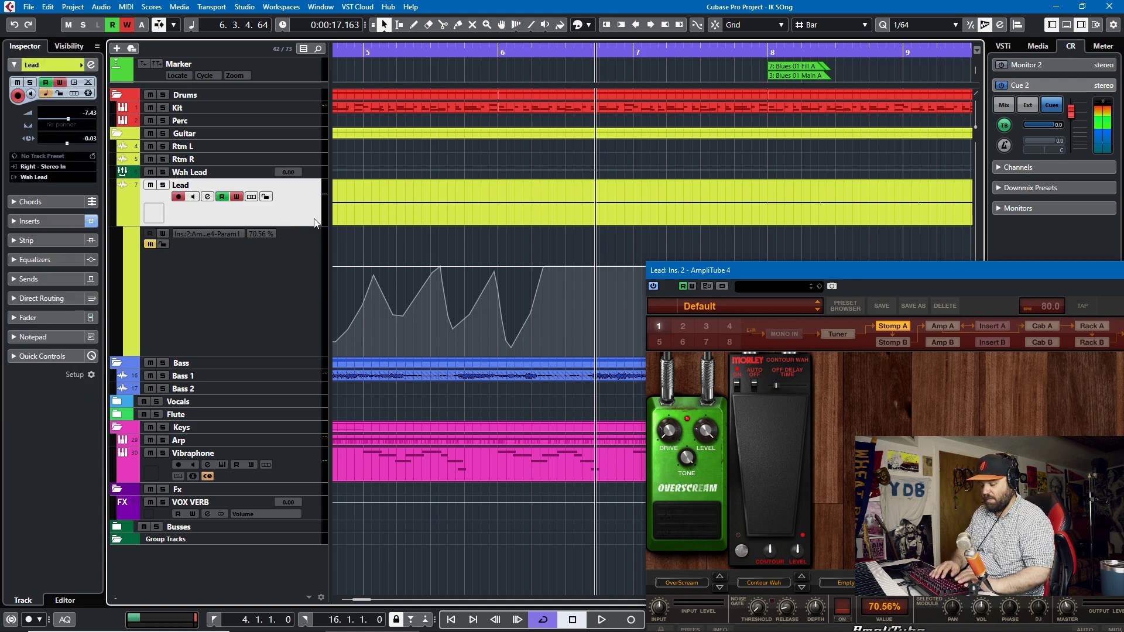
Add mono audio track 'Wah Lead AUDIO' with Stereo In input and Guitars output
click(117, 48)
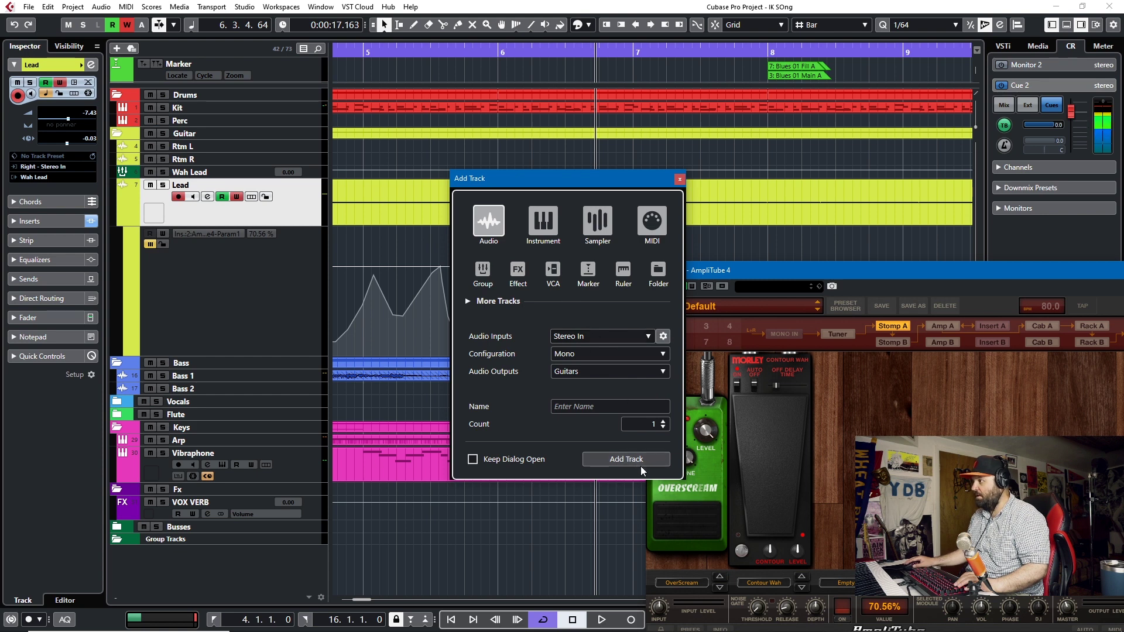
click(612, 332)
click(611, 331)
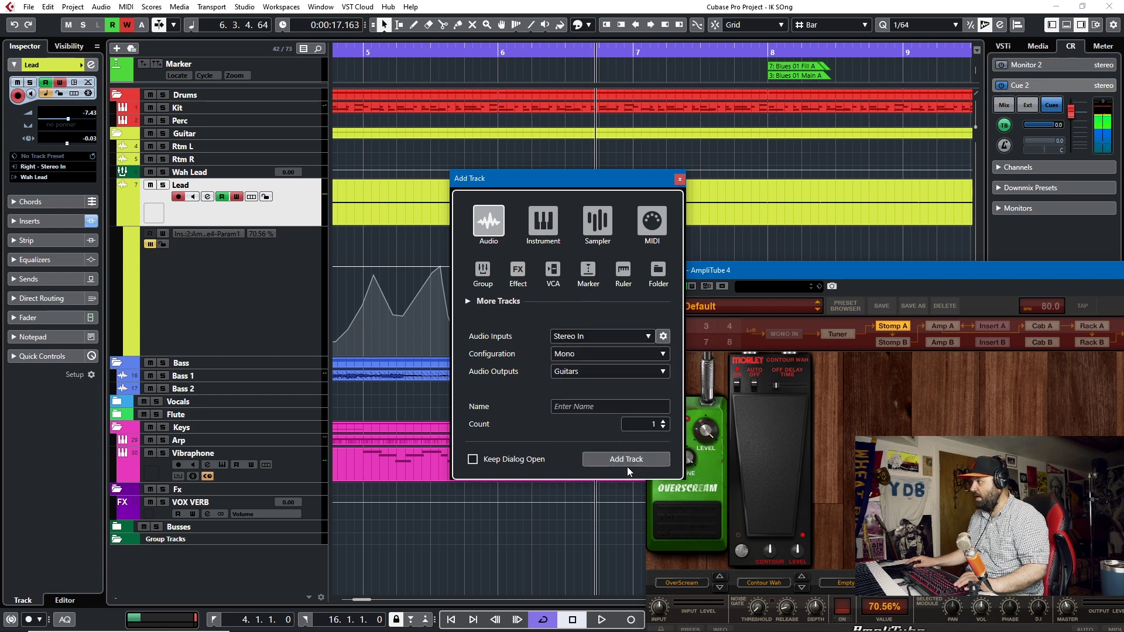
click(591, 412)
text(Wah Lead AUDIO)
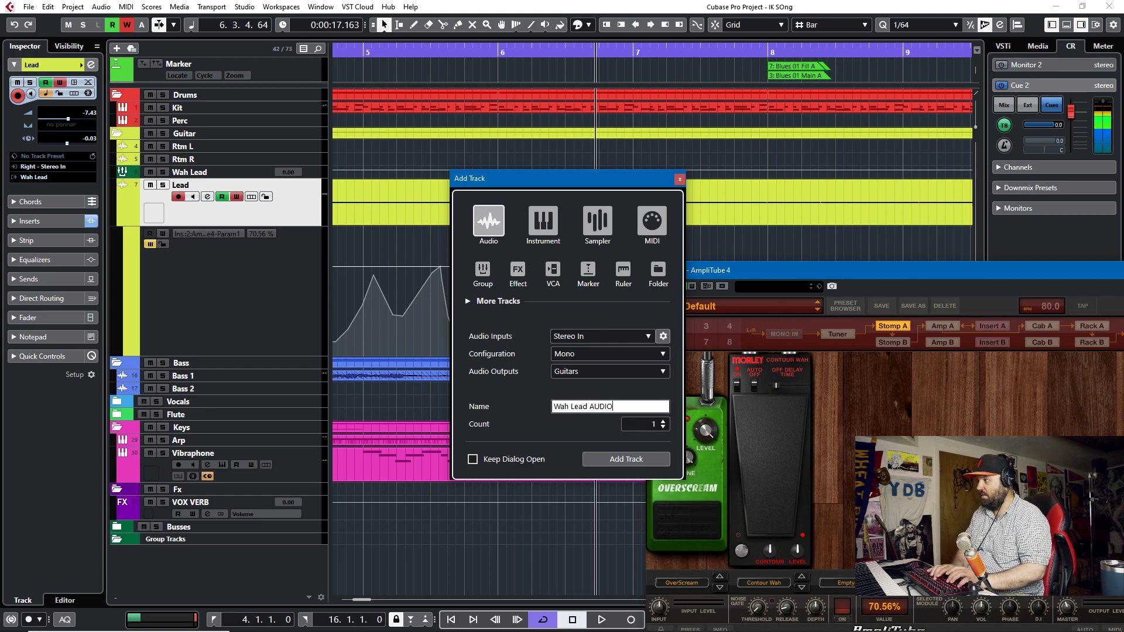
key(Return)
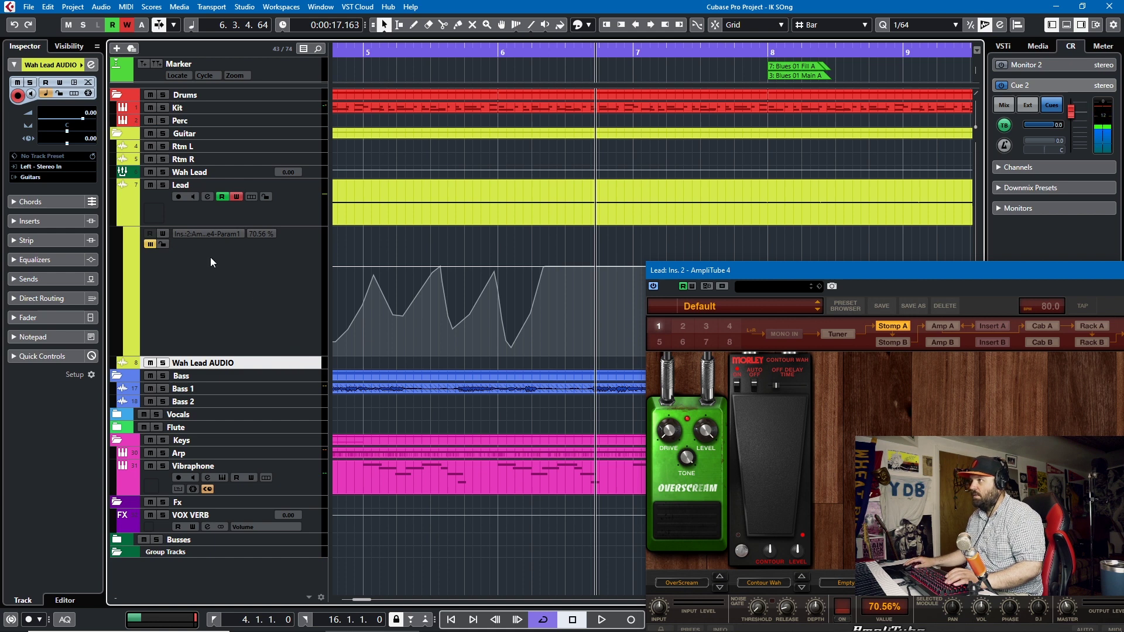
Set Wah Lead AUDIO's input to Groups - Wah Lead and enlarge the Wah Lead track
click(32, 167)
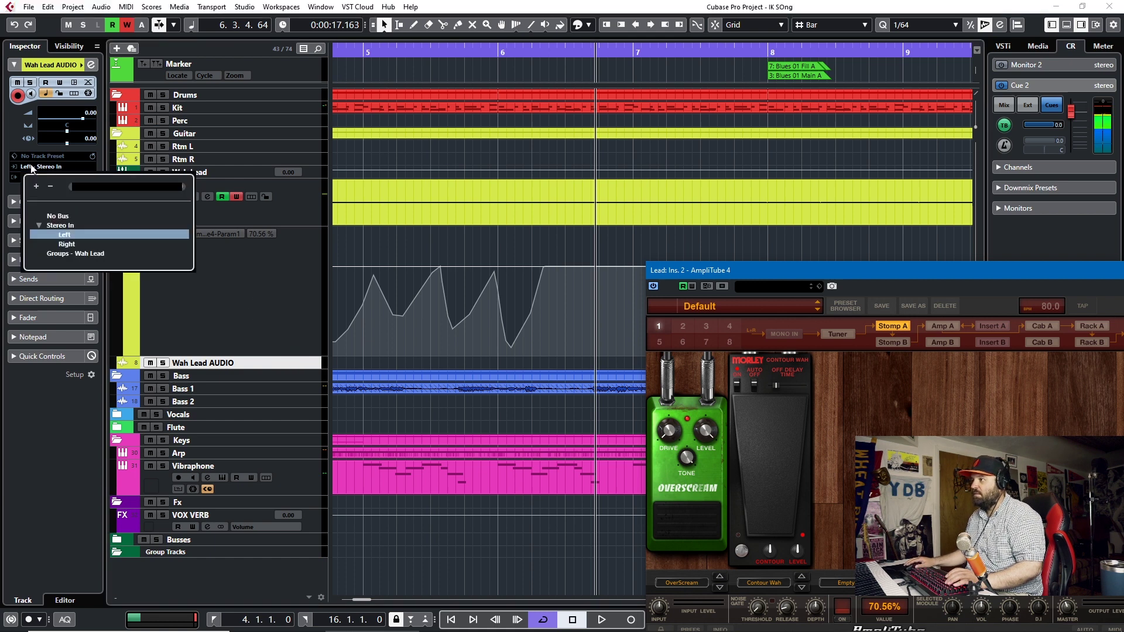
click(88, 253)
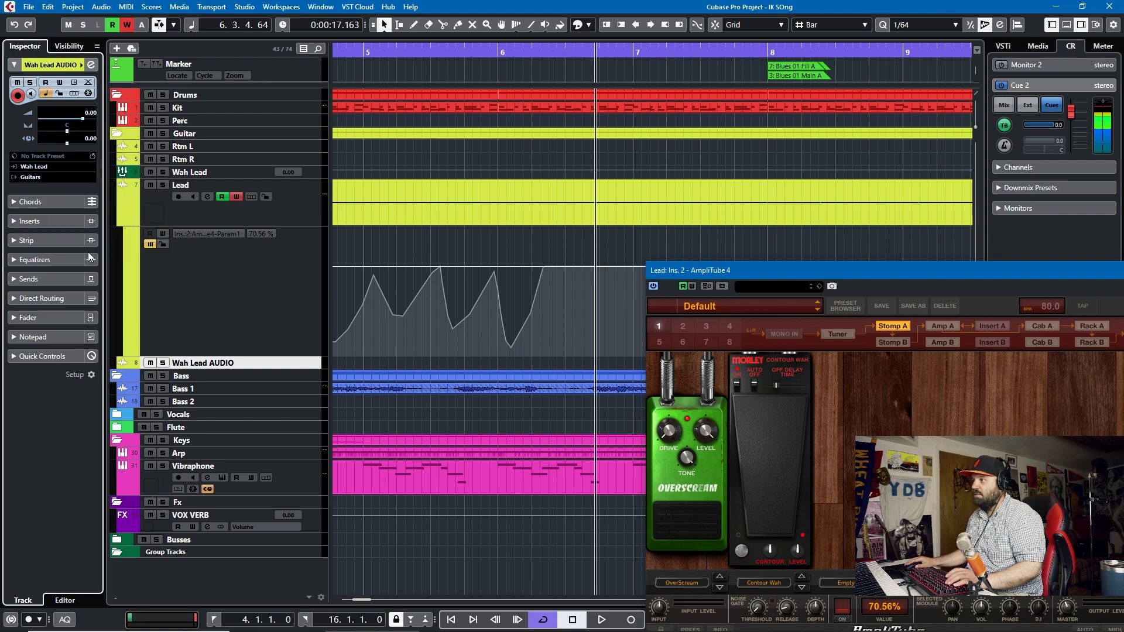
click(261, 309)
click(296, 201)
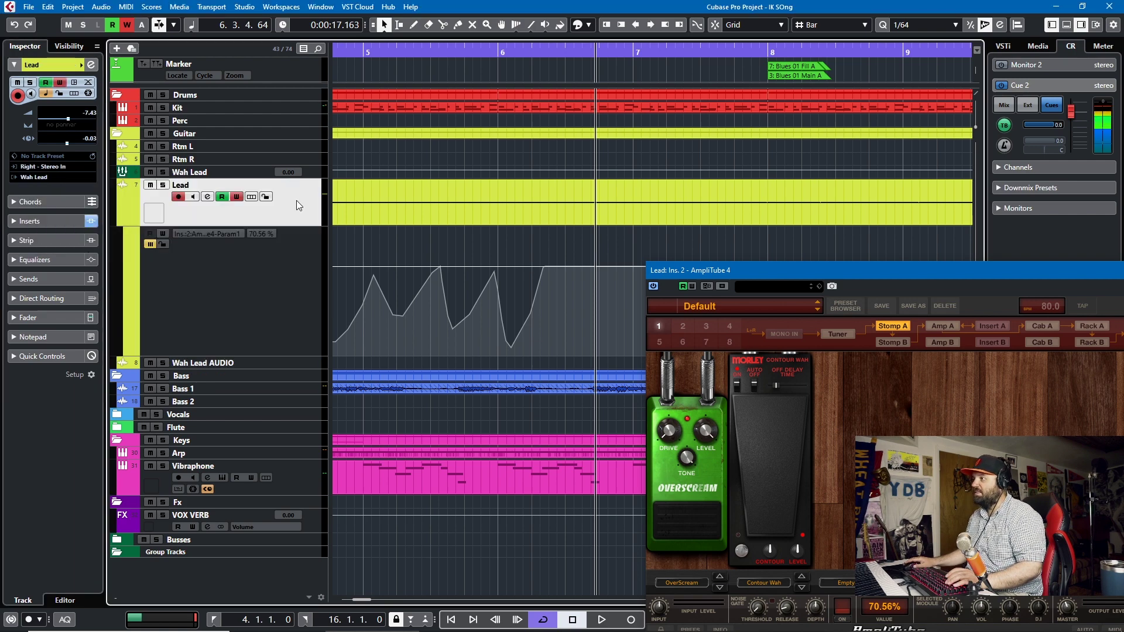
click(309, 174)
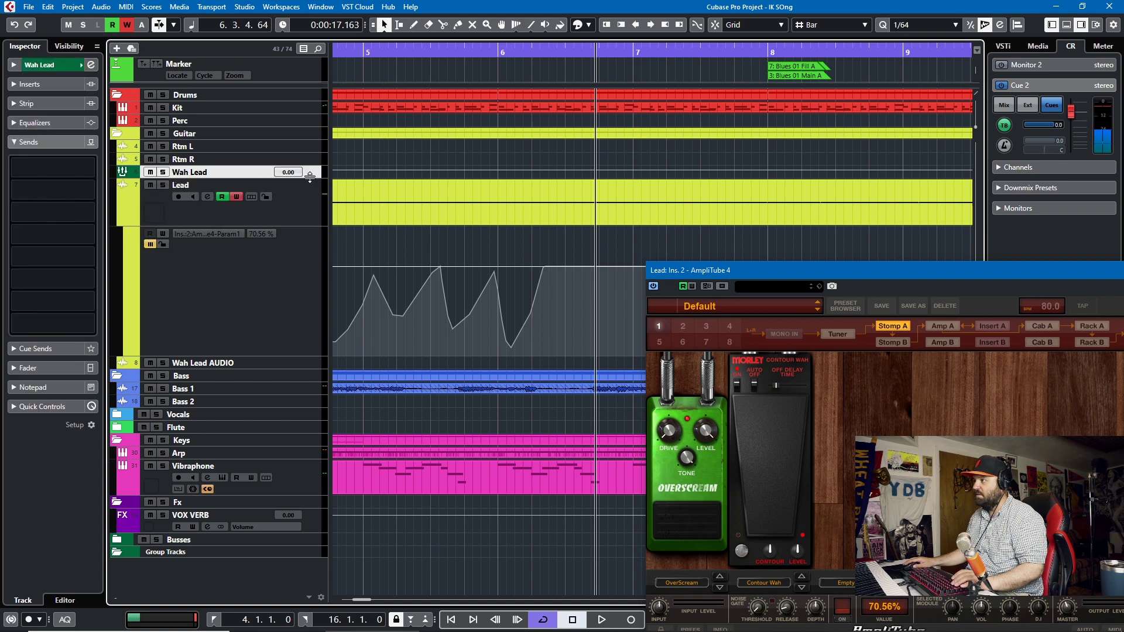
drag(310, 175, 302, 288)
Hide the Lead track's automation lane and make Wah Lead AUDIO taller
click(282, 363)
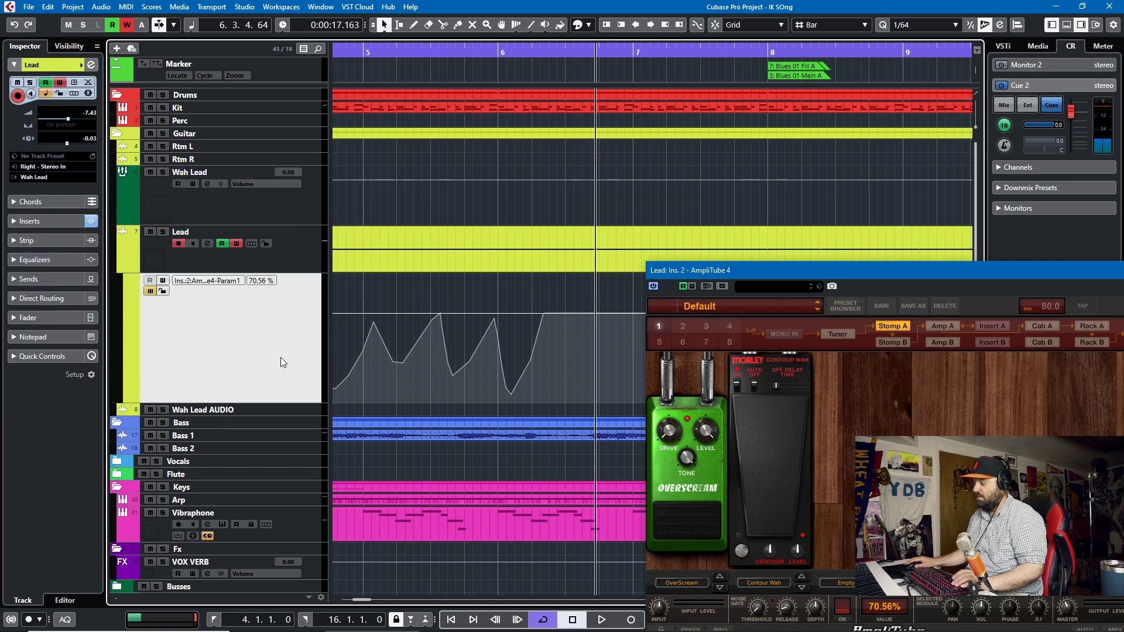
right_click(293, 265)
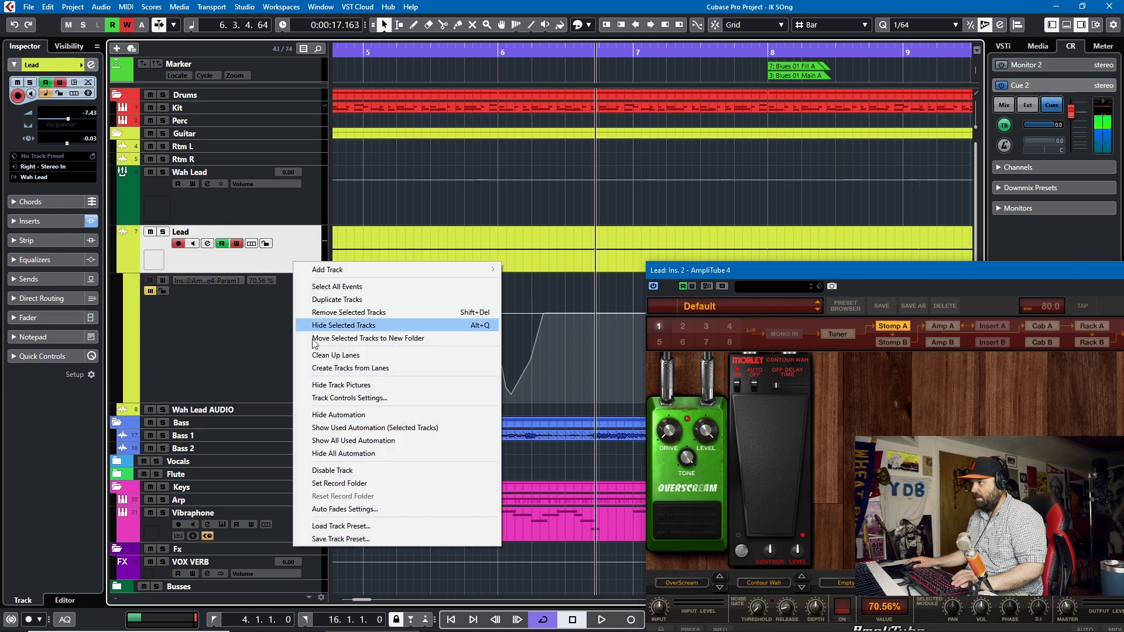
click(338, 415)
click(291, 282)
drag(293, 287, 299, 366)
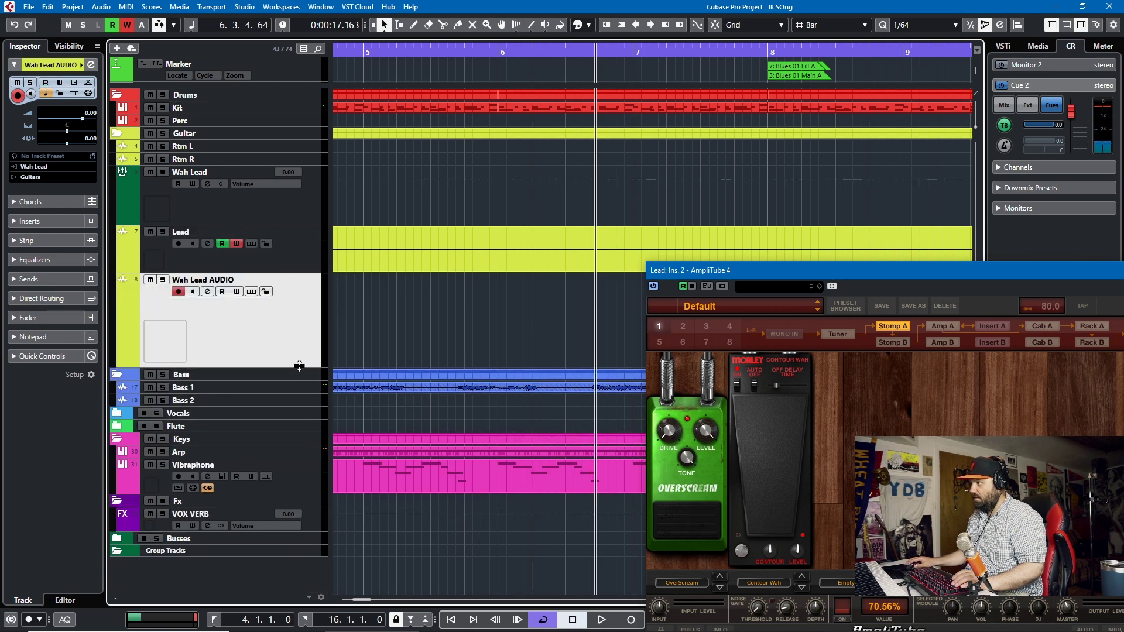
Move the Wah Lead group track below the Lead track
click(294, 259)
drag(293, 218, 286, 262)
click(296, 196)
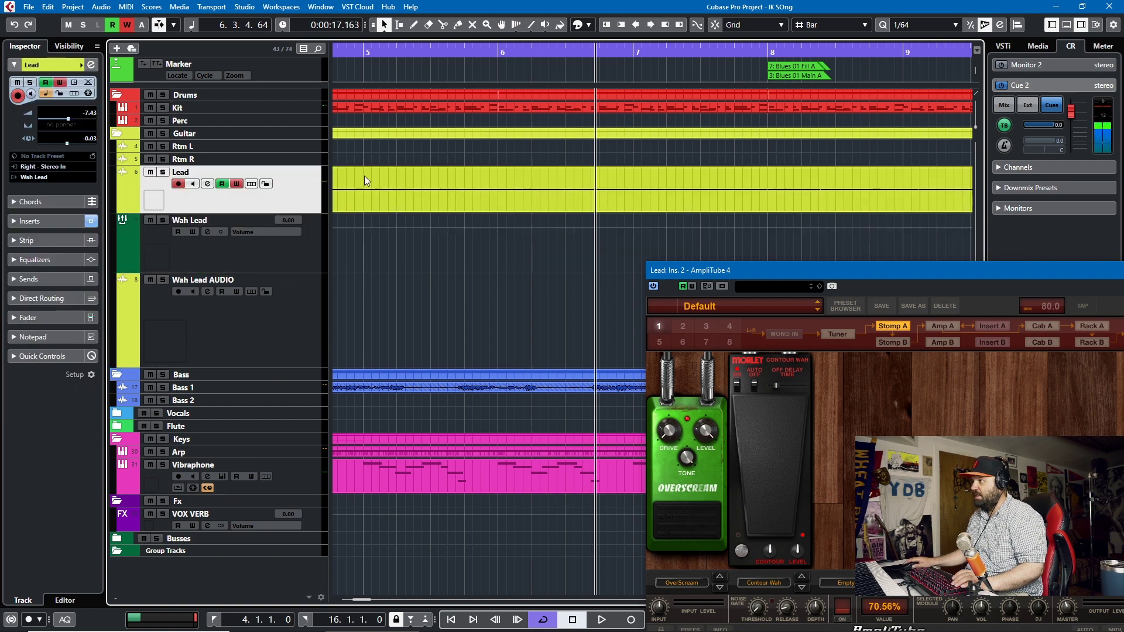
click(289, 246)
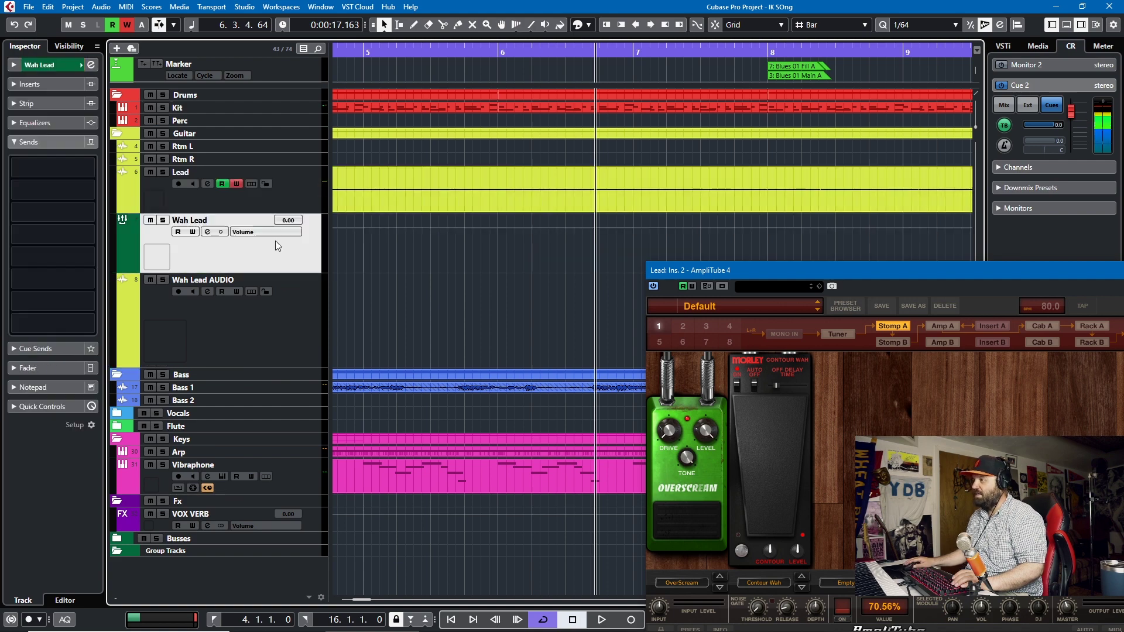
click(281, 339)
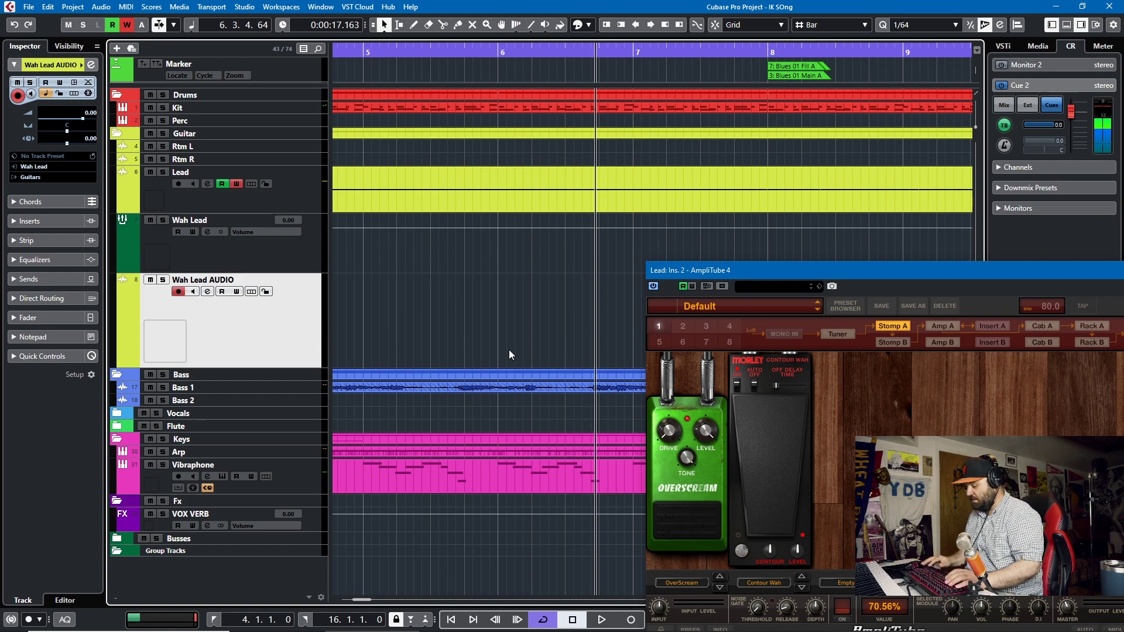
Return to bar 4 and turn off write and read automation on the Lead track
key(KP_1)
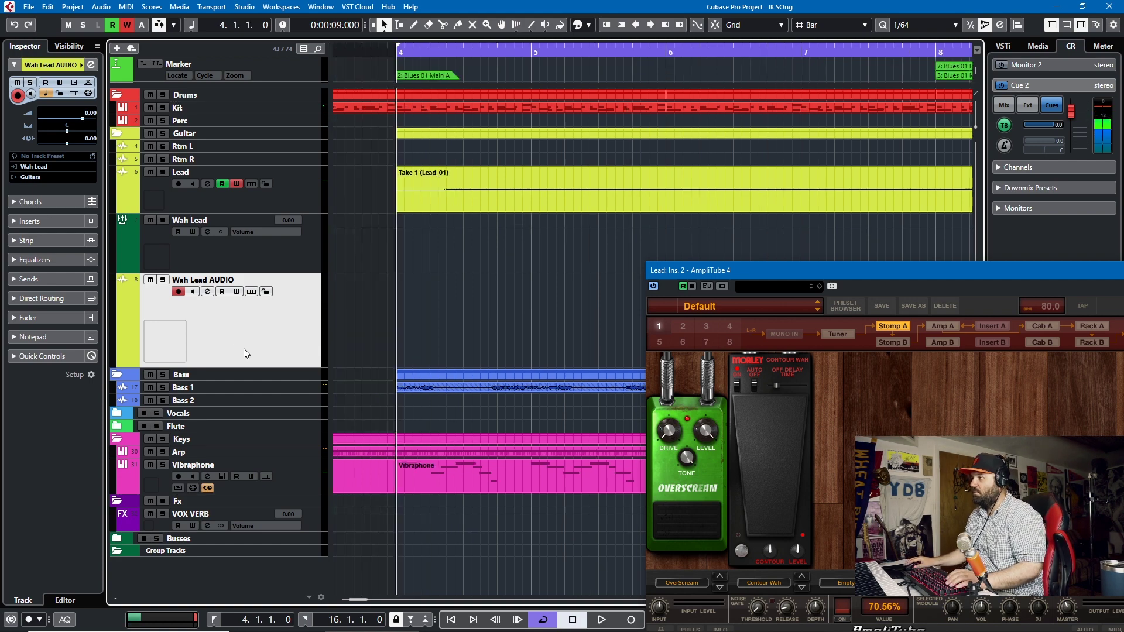
click(236, 184)
click(222, 183)
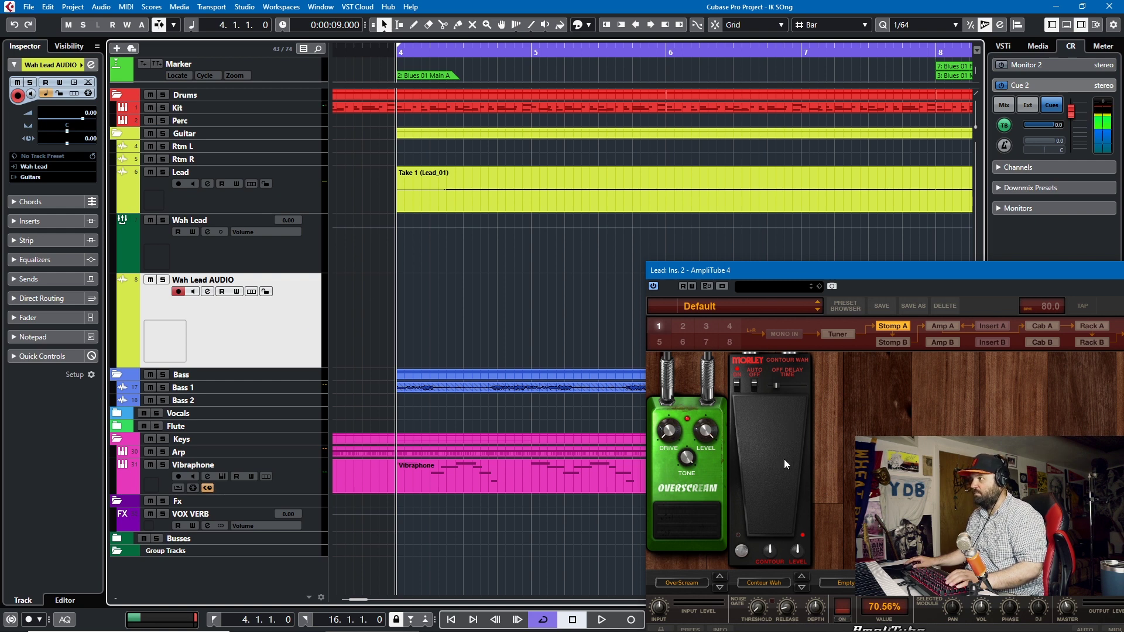
Record onto Wah Lead AUDIO while sweeping the AmpliTube wah pedal up from 0%
key(KP_Multiply)
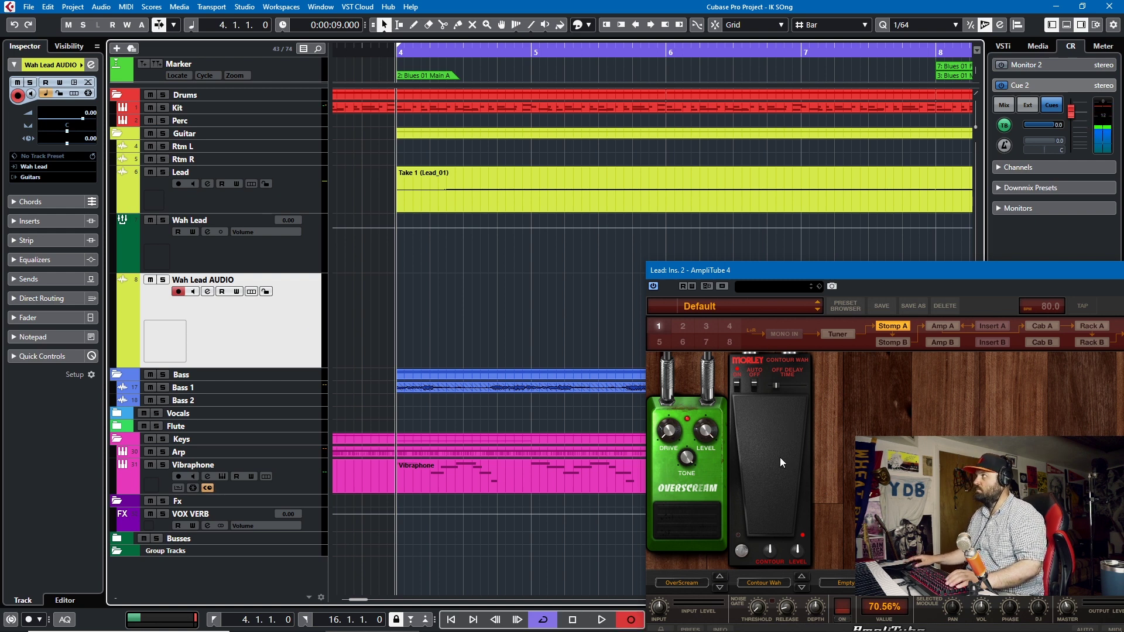
drag(801, 269, 700, 179)
drag(663, 401, 676, 459)
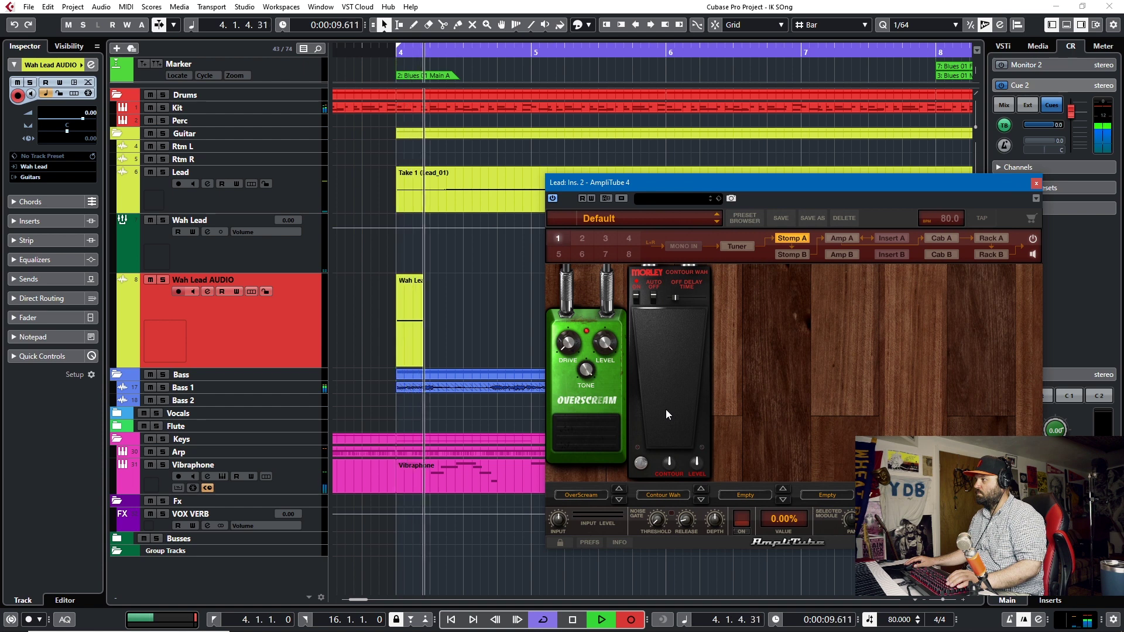
drag(665, 410, 691, 307)
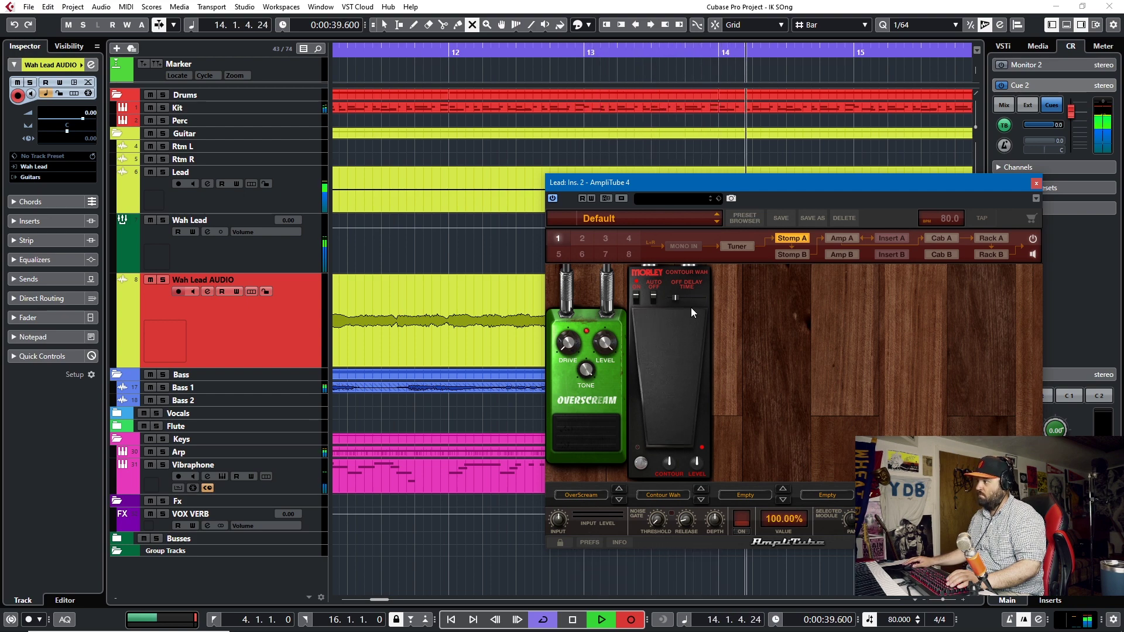
Stop recording, close the AmpliTube window and zoom out to show the whole song
key(space)
drag(897, 182, 594, 371)
click(733, 373)
key(g)
key(g)
key(g)
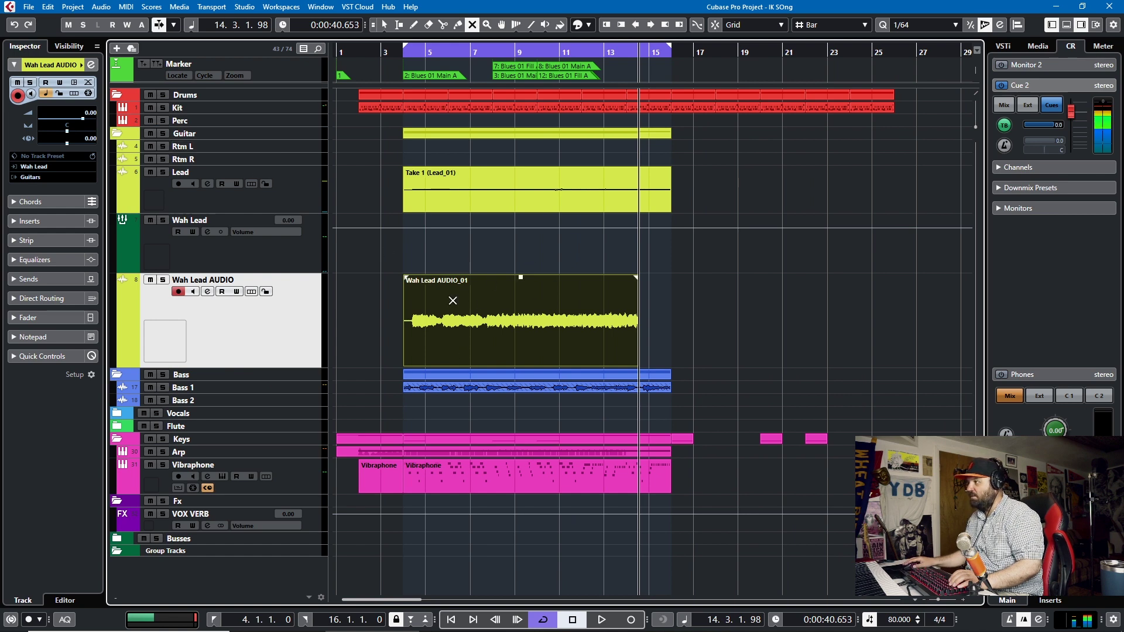
key(1)
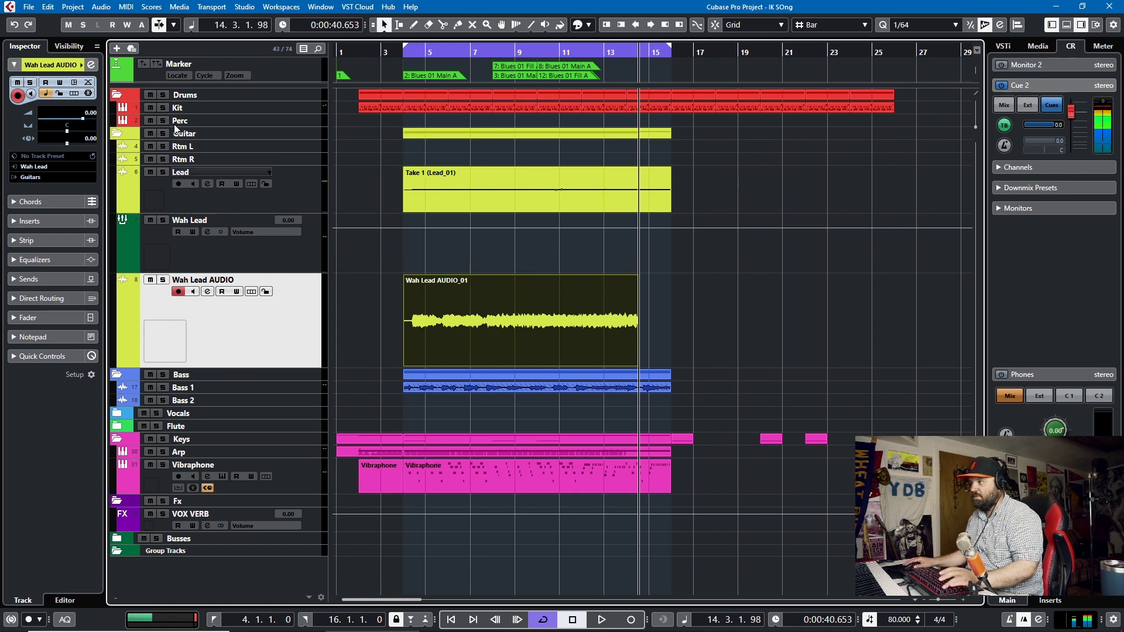
Mute the original Lead track and play back the Wah Lead AUDIO take from bar 4
click(150, 172)
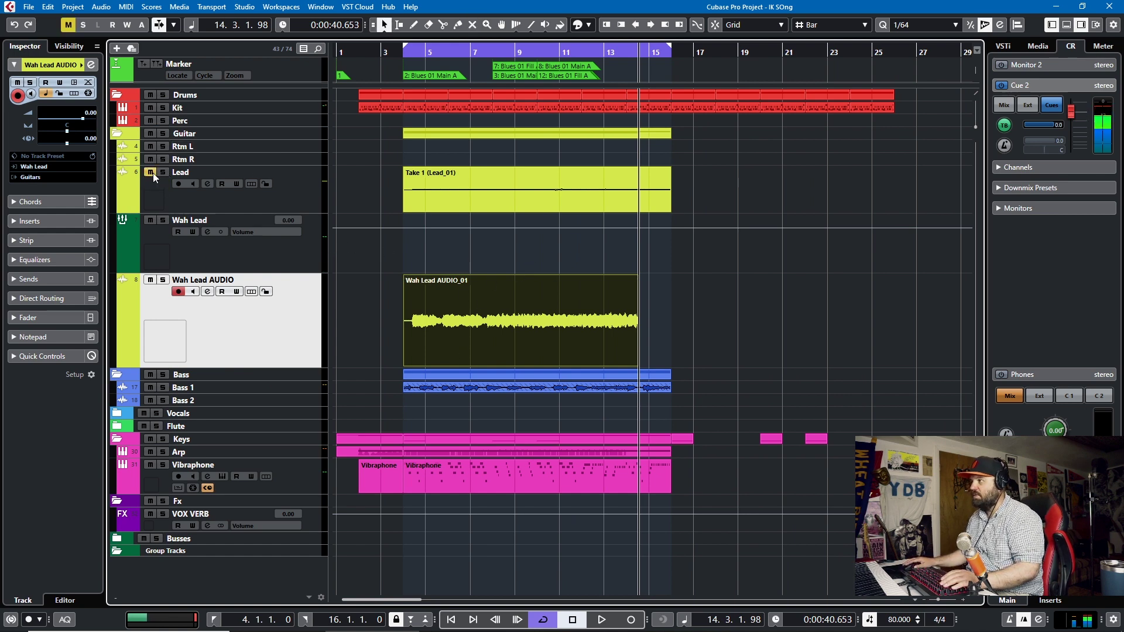
key(KP_1)
click(299, 195)
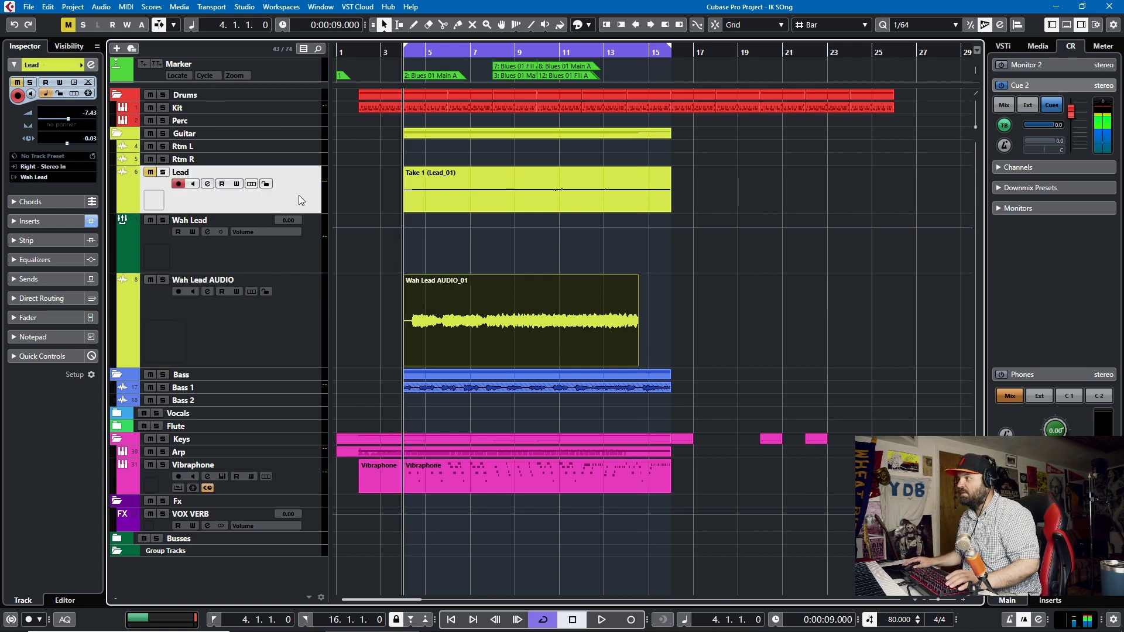
click(310, 319)
key(space)
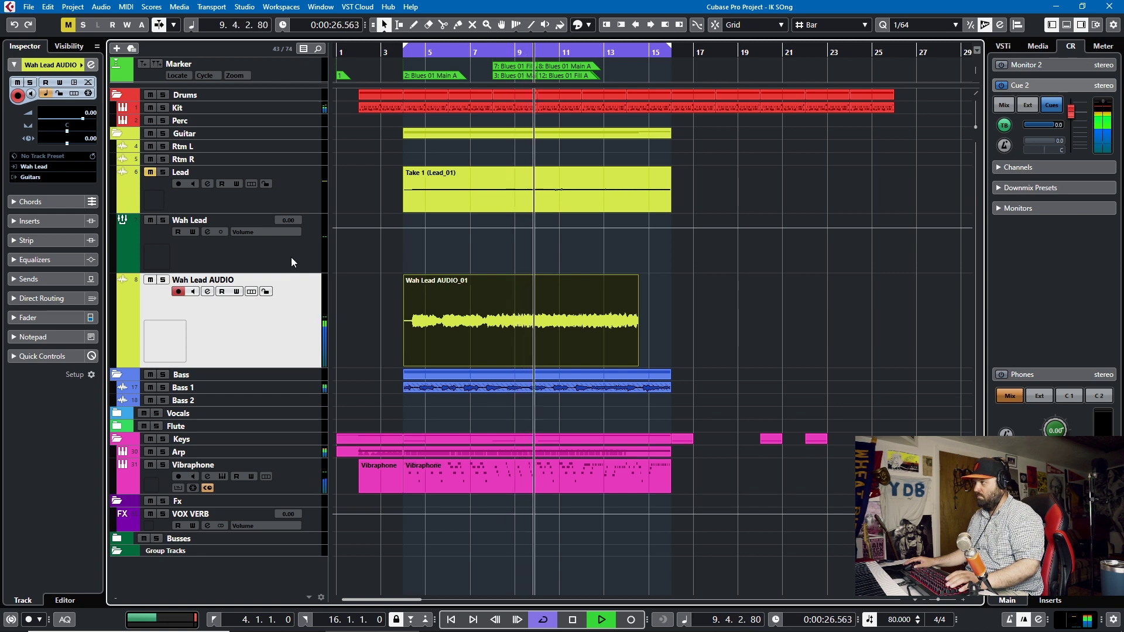
key(space)
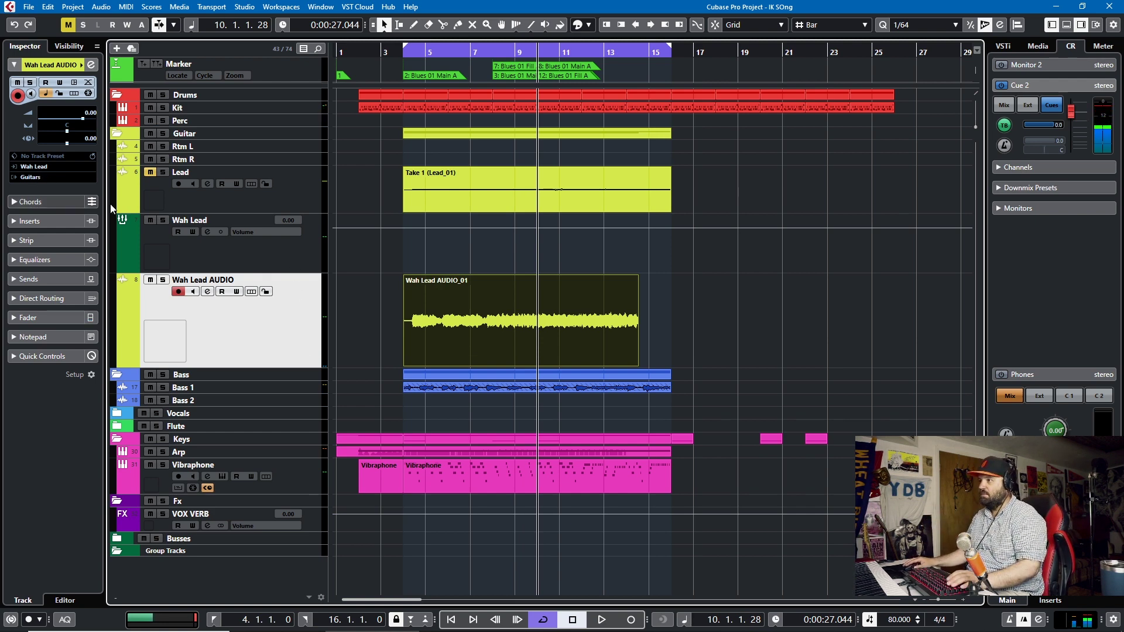
click(291, 261)
click(299, 191)
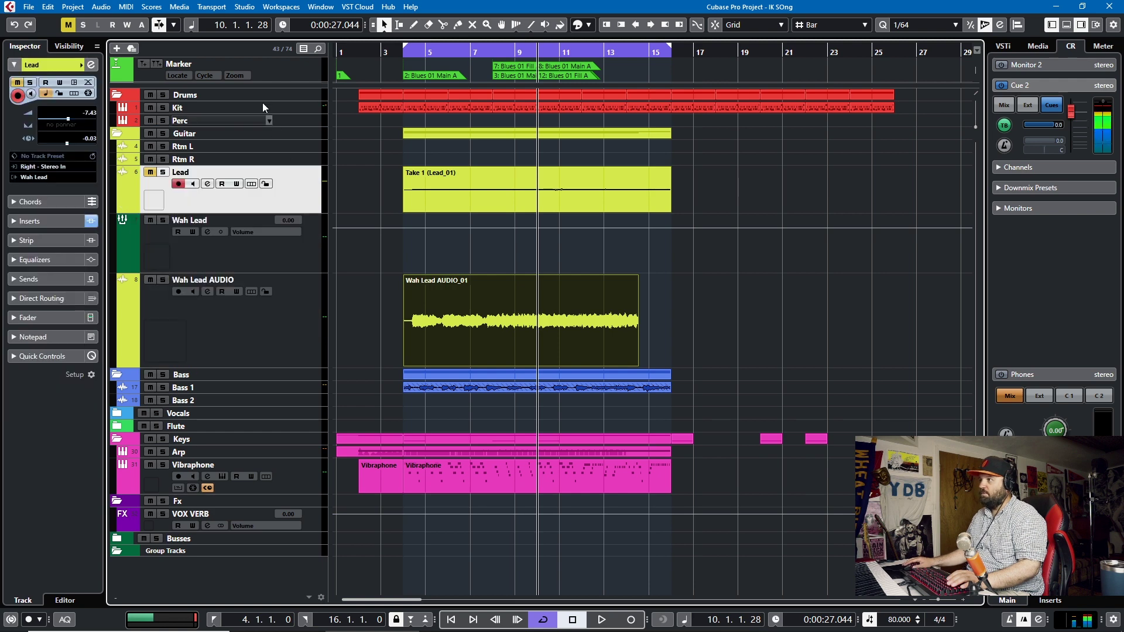
click(300, 258)
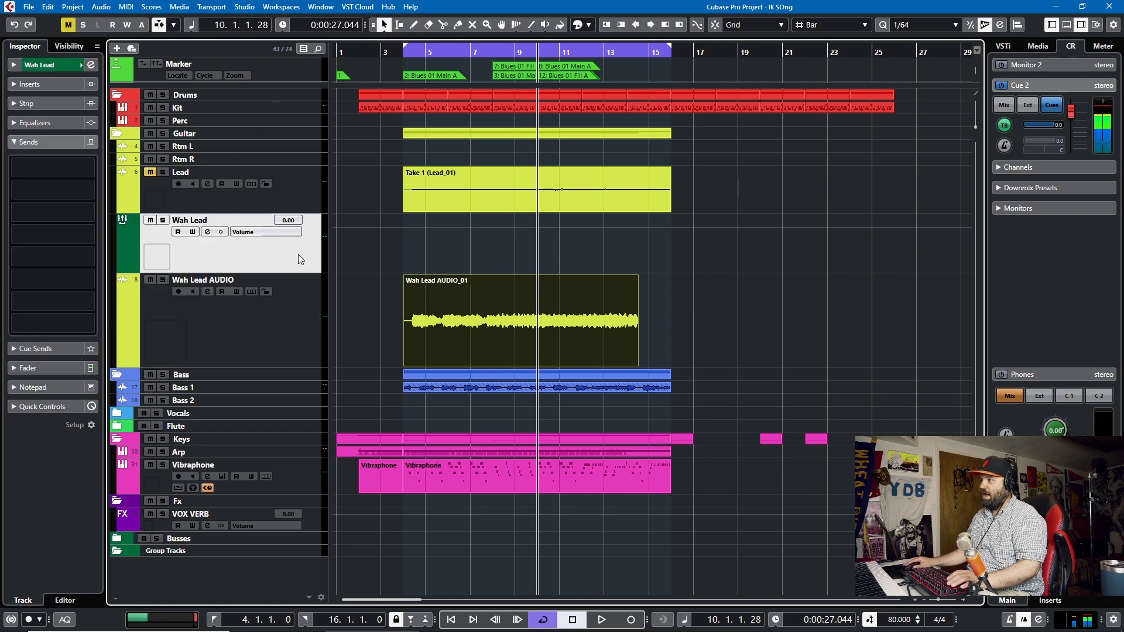
click(297, 320)
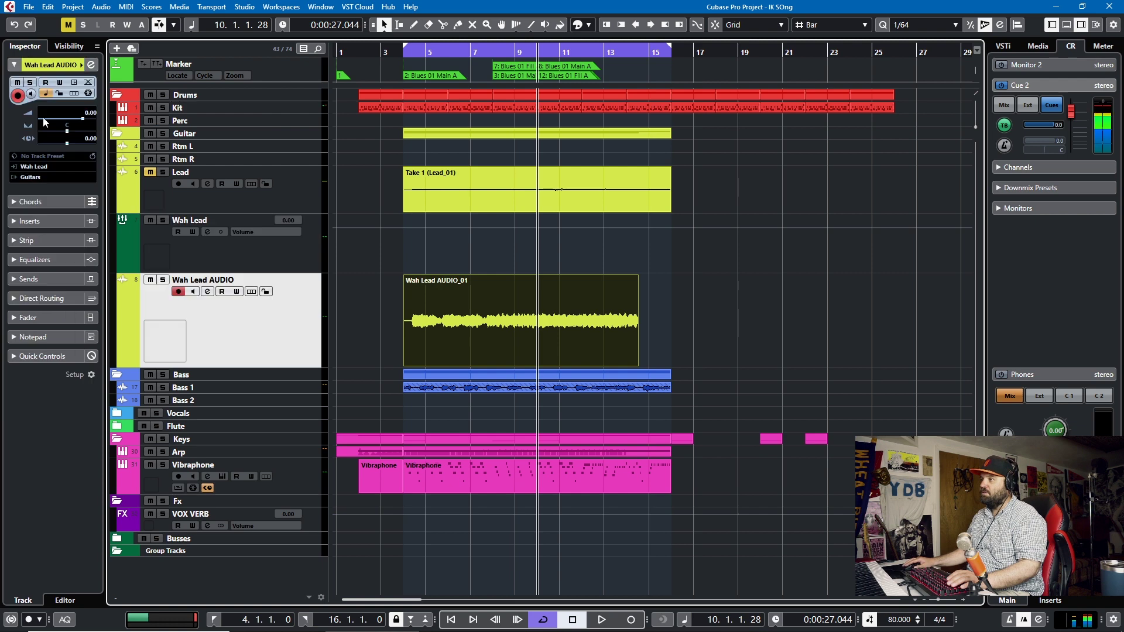